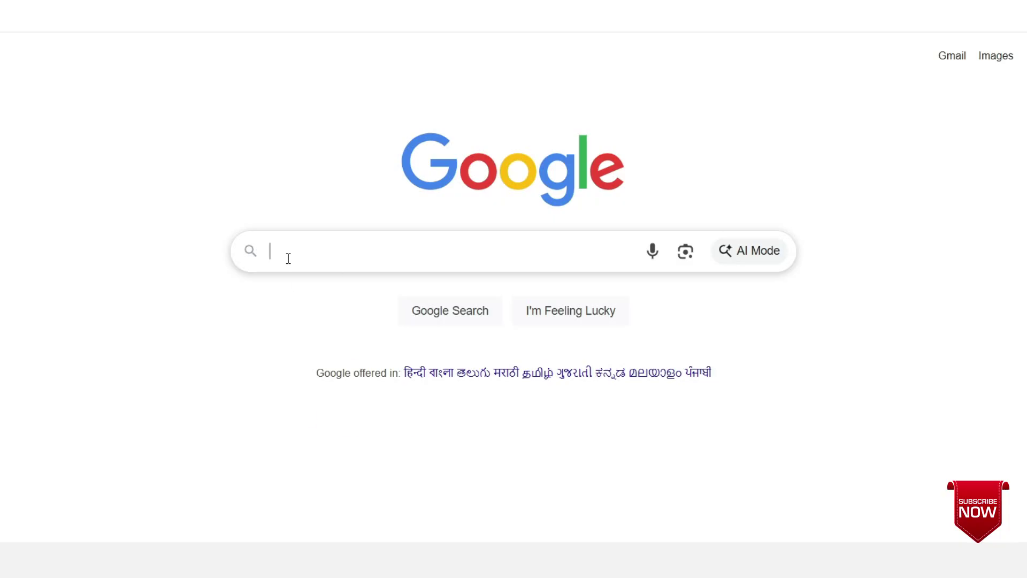
Google 'tcs nextstep', open the NextStep site and start an Information Technology registration.
{"action": "type", "text": "TCS next"}
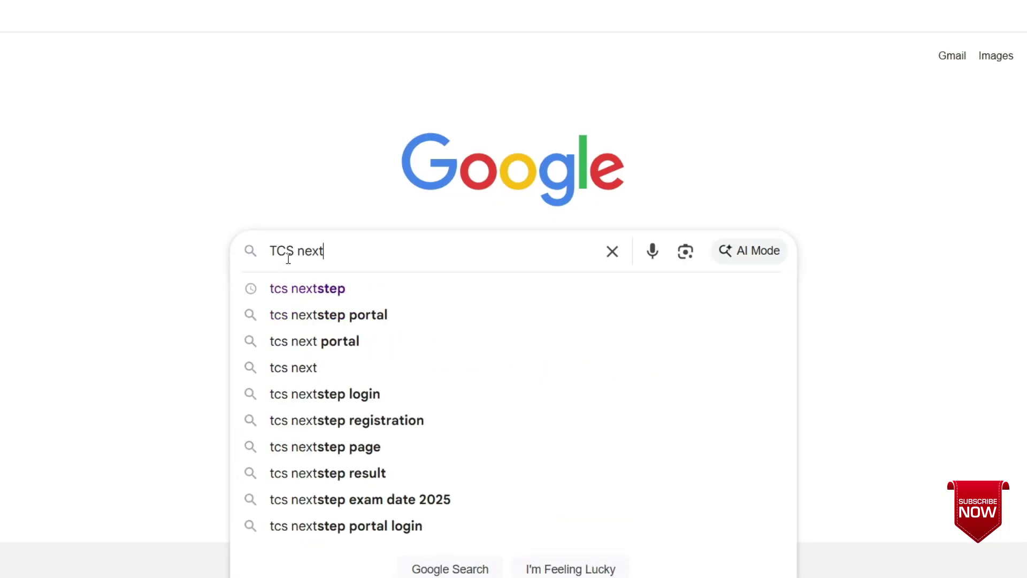
{"action": "key", "text": "Down"}
{"action": "key", "text": "Return"}
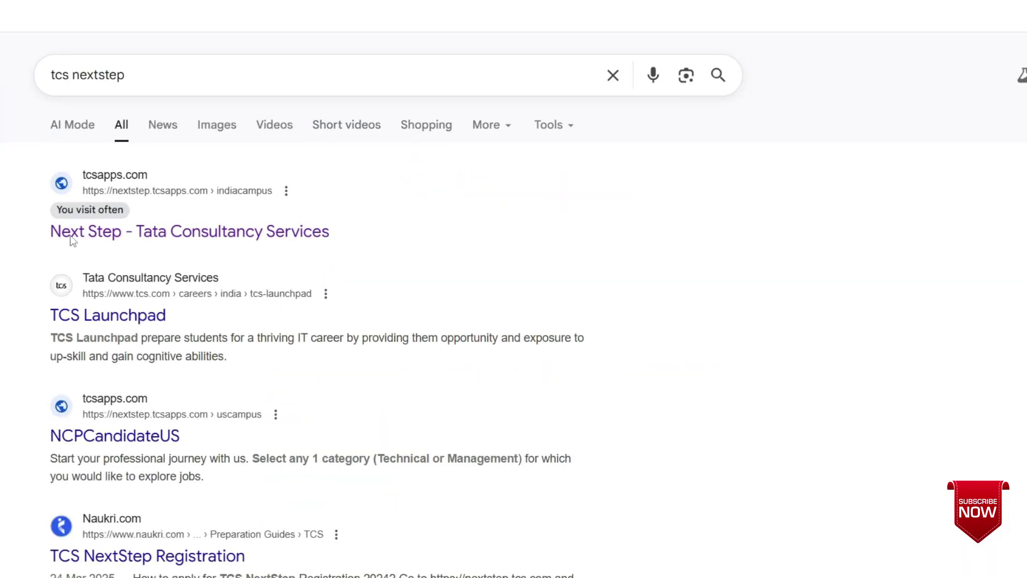
{"action": "left_click", "coordinate": [124, 242]}
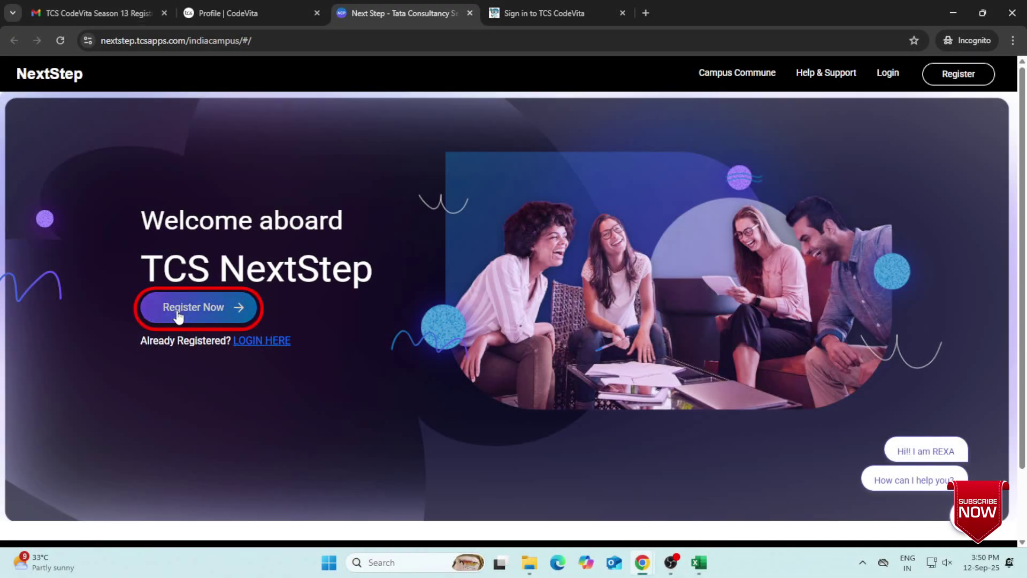
{"action": "left_click", "coordinate": [178, 315]}
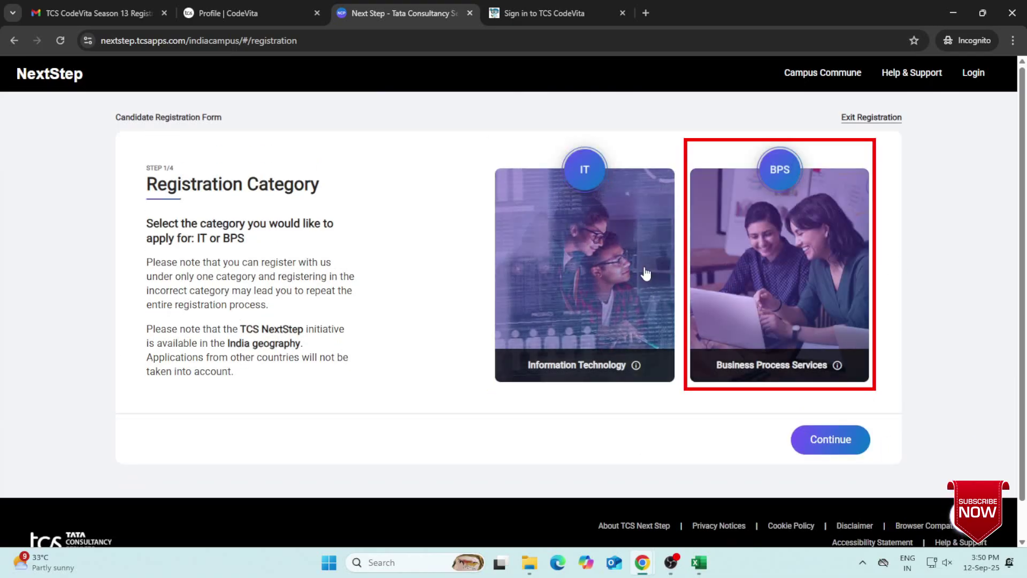
{"action": "left_click", "coordinate": [611, 250]}
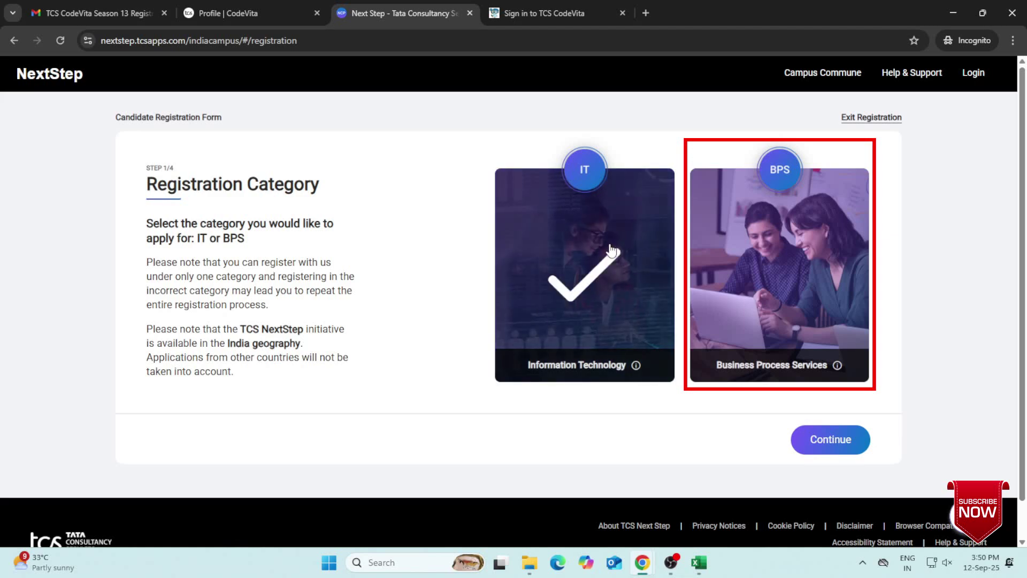
Paste the registration e-mail address and request a one-time password.
{"action": "left_click", "coordinate": [836, 441]}
{"action": "left_click", "coordinate": [424, 350]}
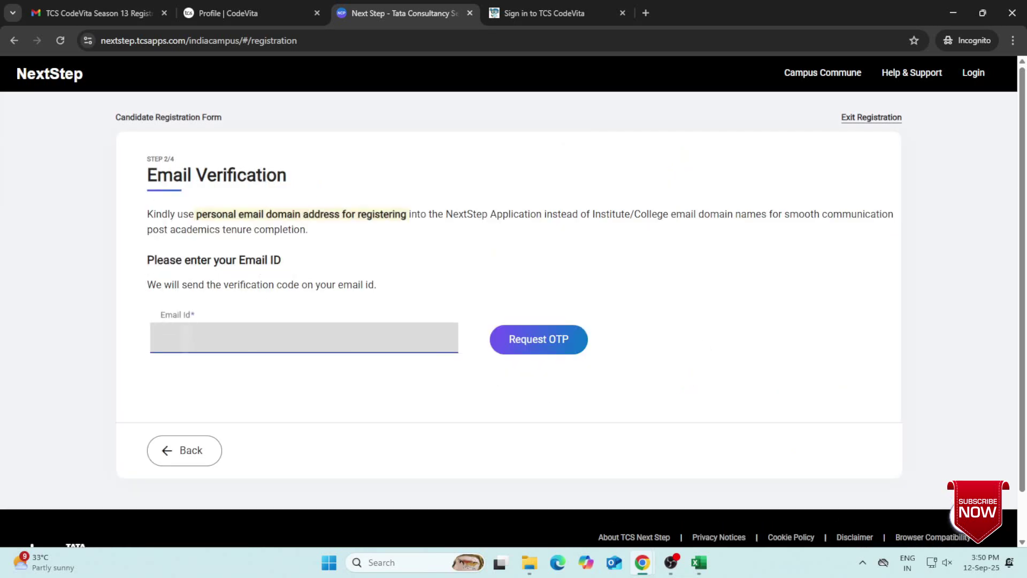
{"action": "key", "text": "ctrl+v"}
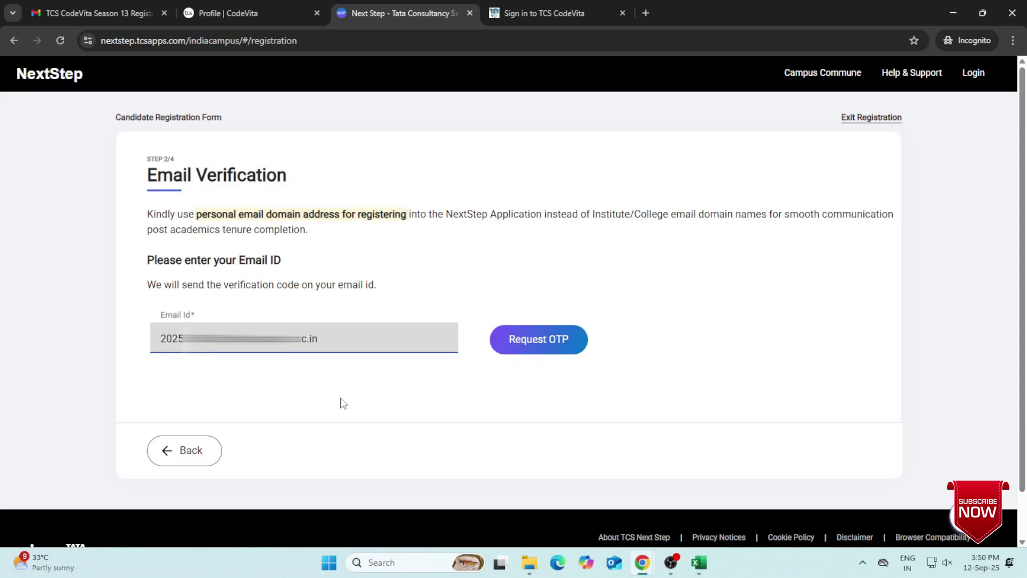
{"action": "left_click", "coordinate": [534, 344]}
Copy the OTP from the NextStep Gmail message, submit it, and continue to Other Verification.
{"action": "key", "text": "ctrl+1"}
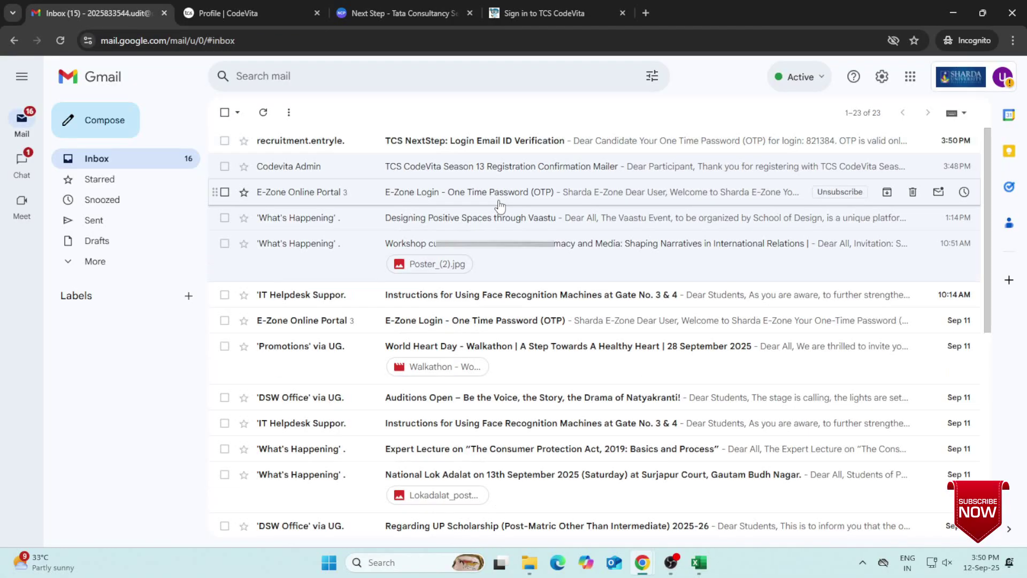
{"action": "left_click", "coordinate": [433, 142]}
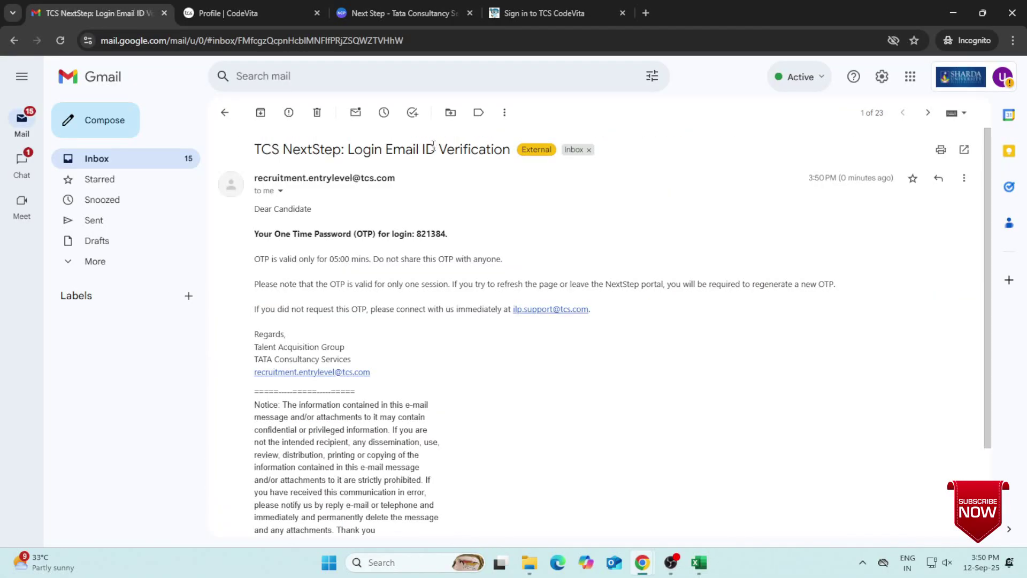
{"action": "key", "text": "ctrl+c"}
{"action": "key", "text": "ctrl+3"}
{"action": "left_click", "coordinate": [207, 298]}
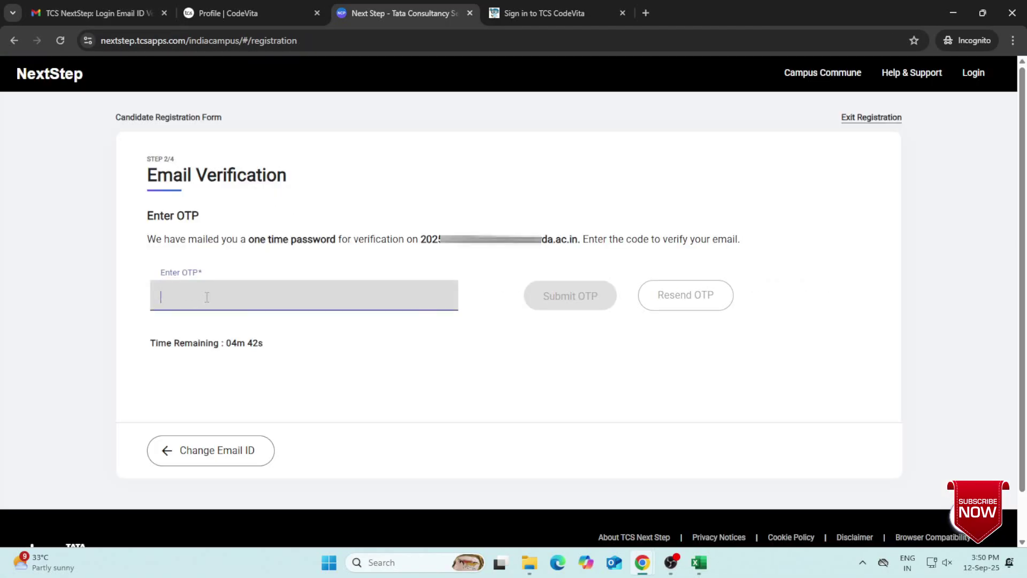
{"action": "key", "text": "ctrl+v"}
{"action": "left_click", "coordinate": [571, 296]}
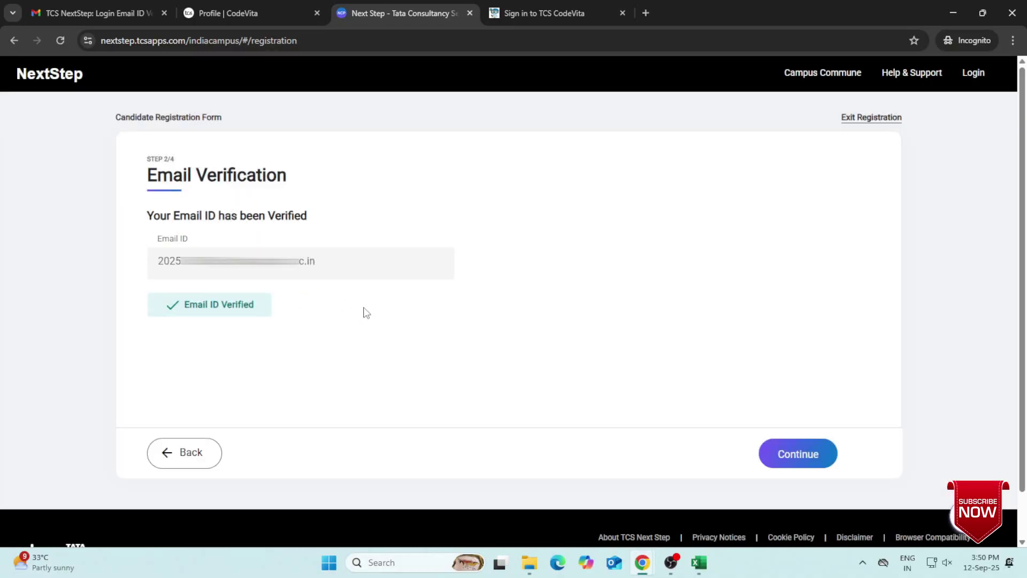
{"action": "left_click", "coordinate": [777, 456]}
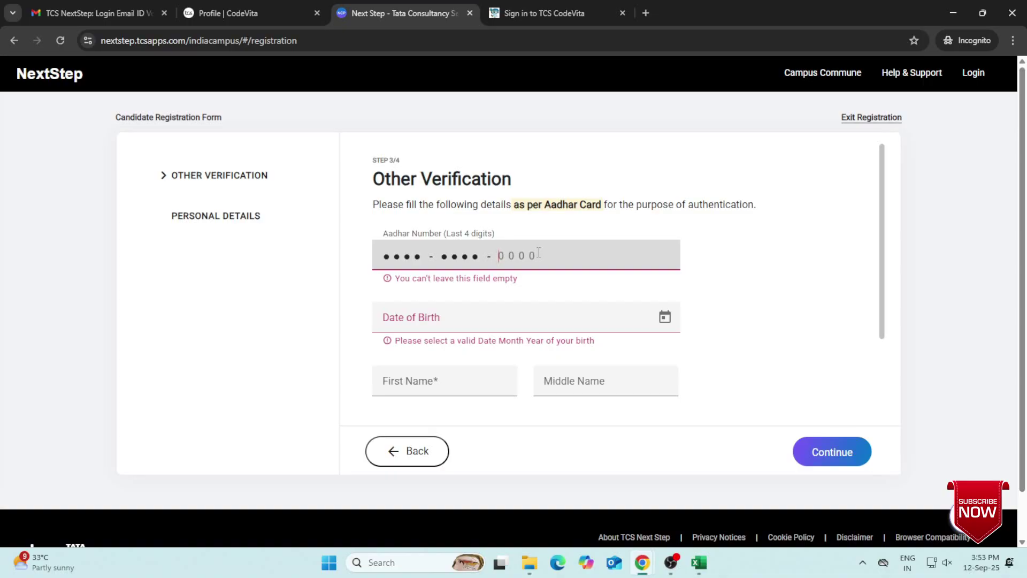
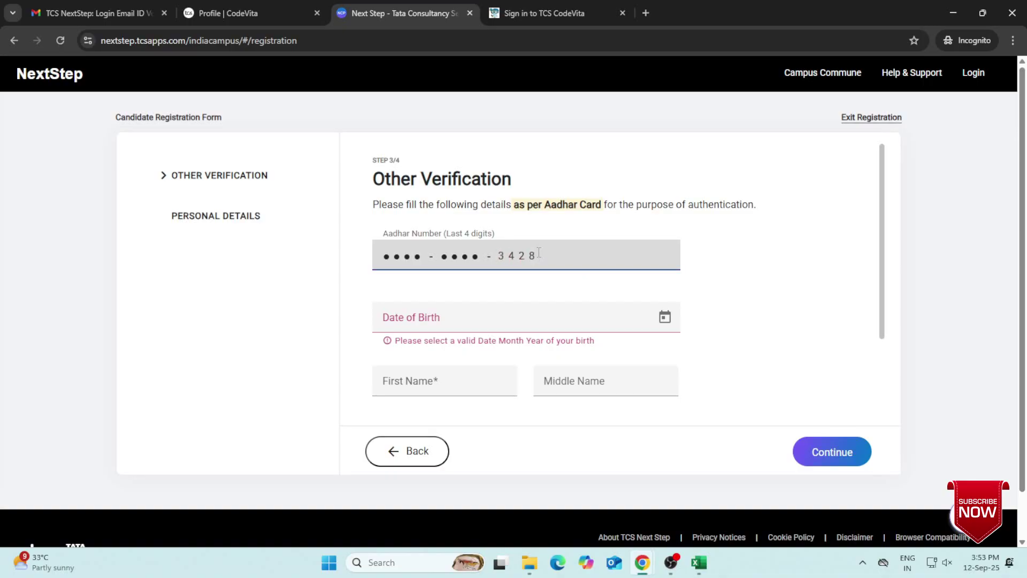
{"action": "left_click", "coordinate": [469, 317]}
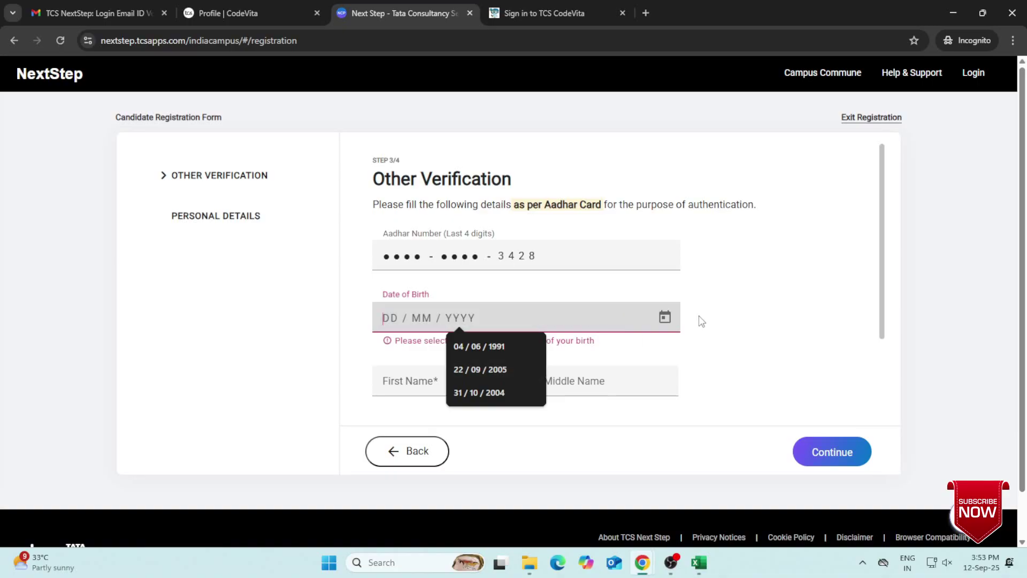
{"action": "left_click", "coordinate": [665, 317]}
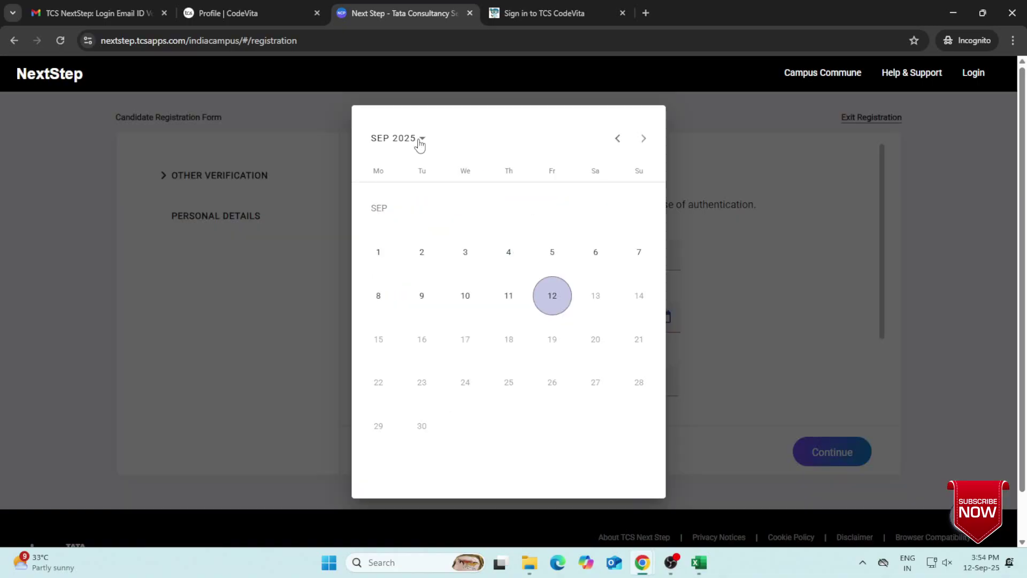
{"action": "left_click", "coordinate": [420, 140]}
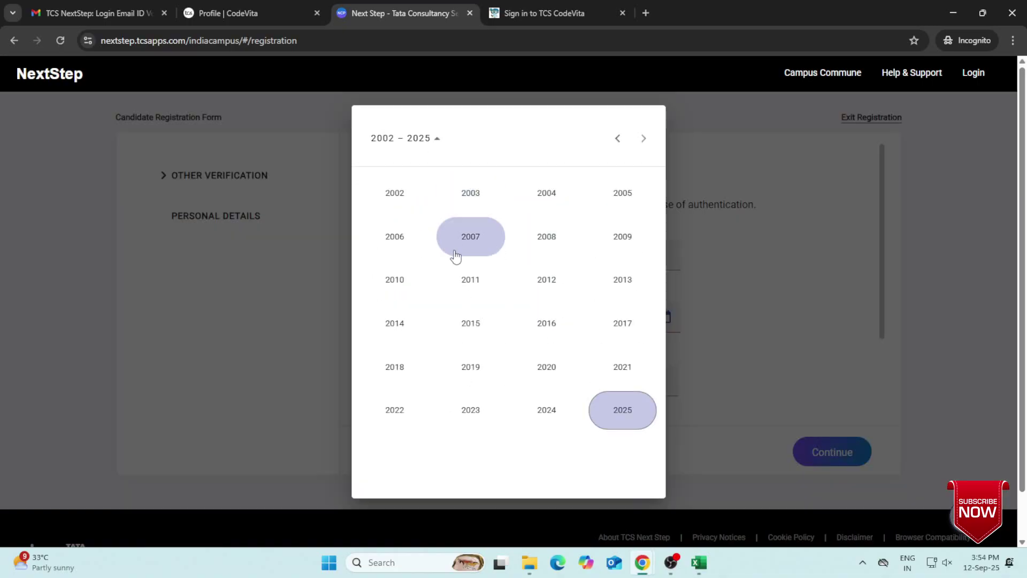
{"action": "left_click", "coordinate": [598, 202]}
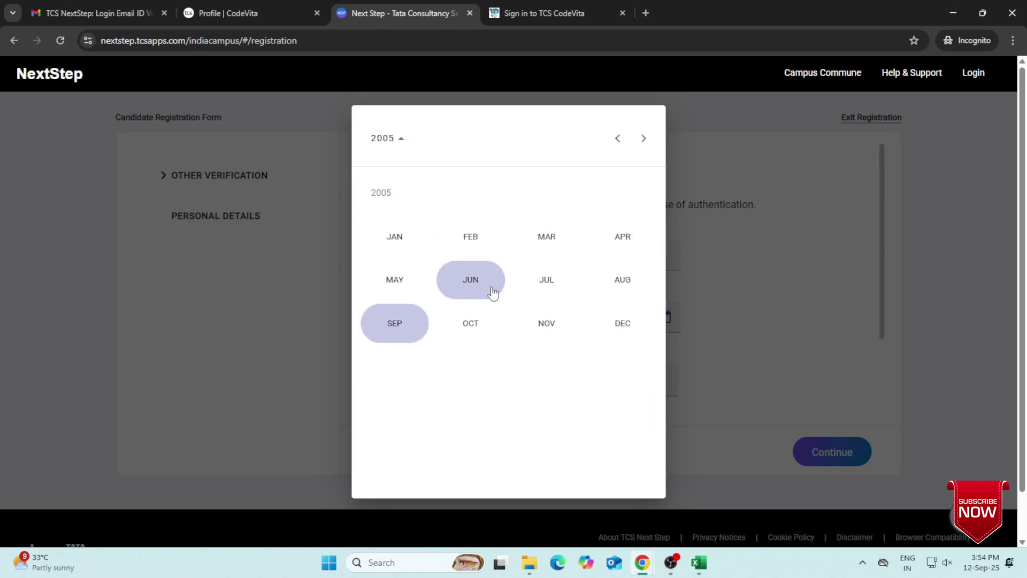
{"action": "left_click", "coordinate": [623, 283]}
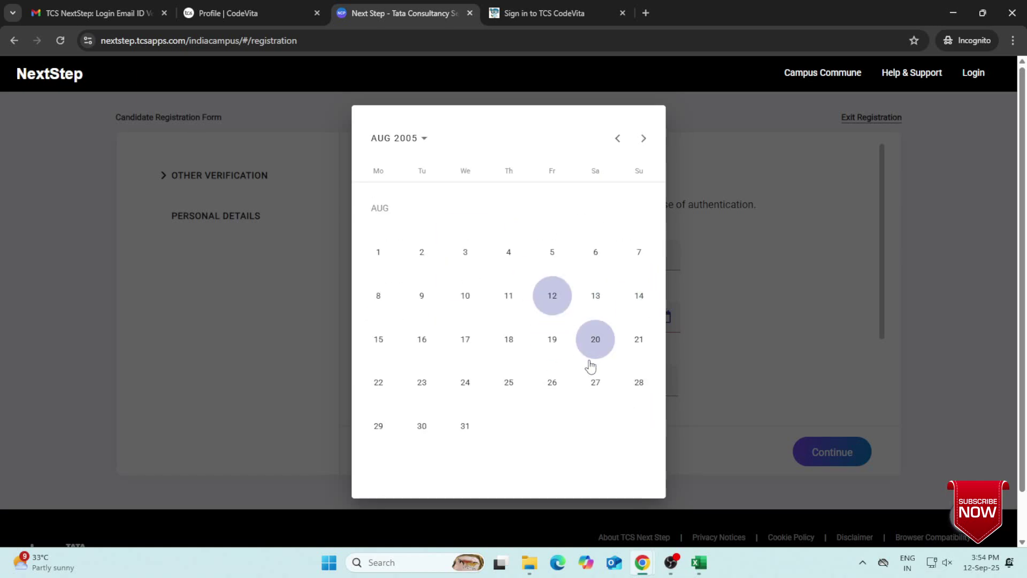
{"action": "left_click", "coordinate": [423, 384]}
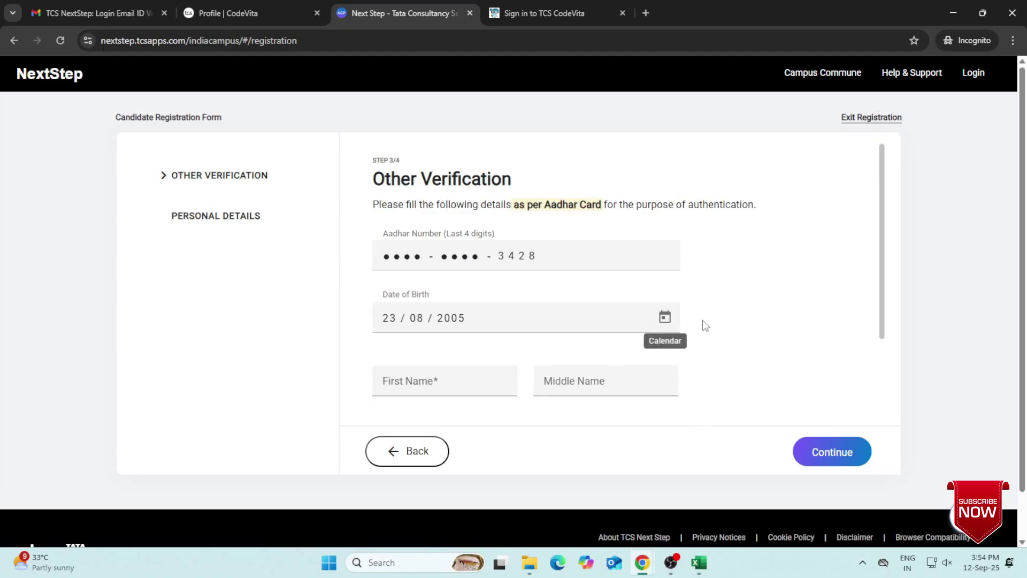
Fill in the candidate's first, middle and last name fields.
{"action": "scroll", "coordinate": [642, 343], "scroll_direction": "down", "scroll_amount": 1}
{"action": "left_click", "coordinate": [476, 315]}
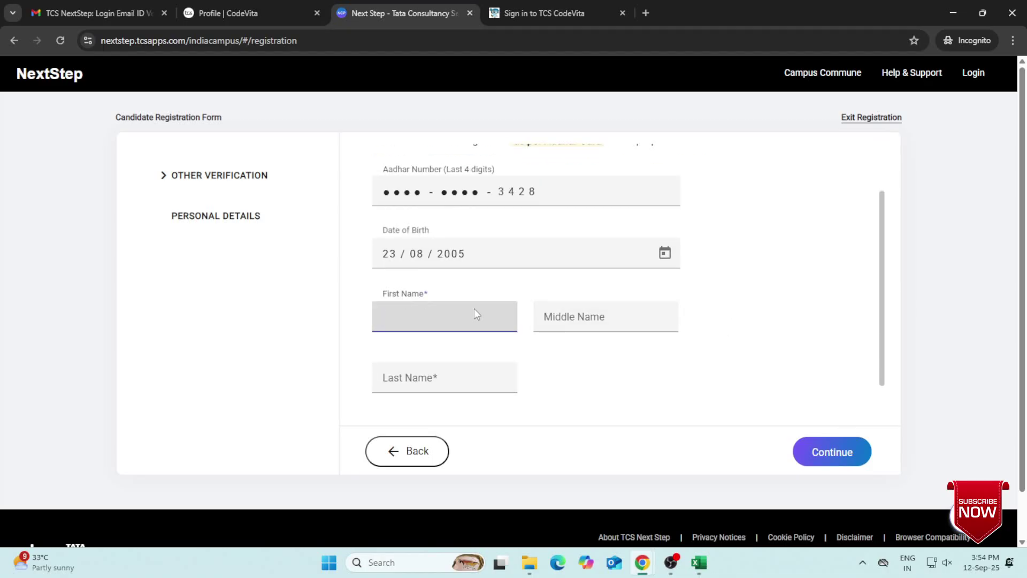
{"action": "key", "text": "ctrl+shift+Left"}
{"action": "left_click_drag", "start_coordinate": [432, 318], "coordinate": [609, 321]}
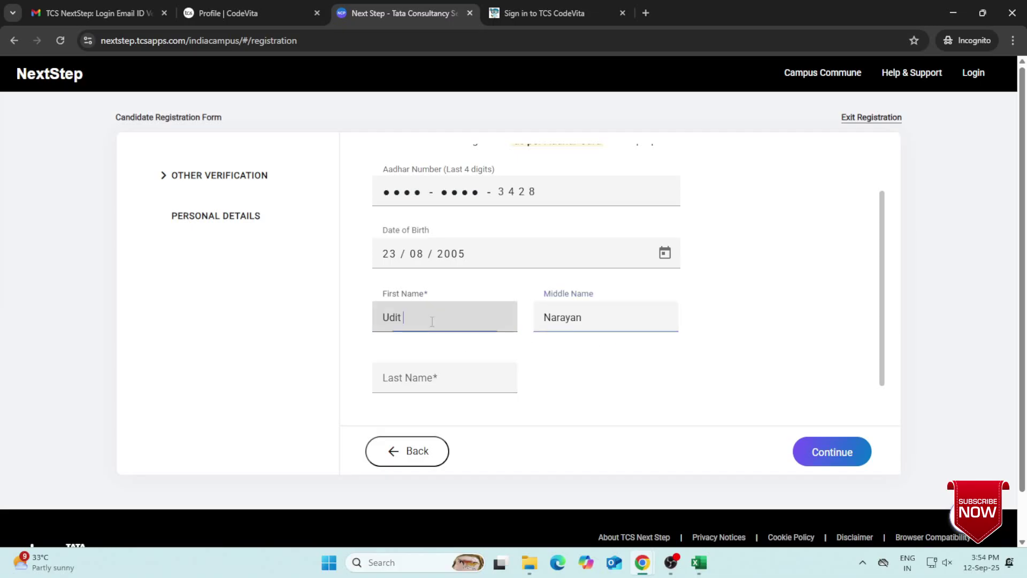
{"action": "left_click", "coordinate": [410, 383]}
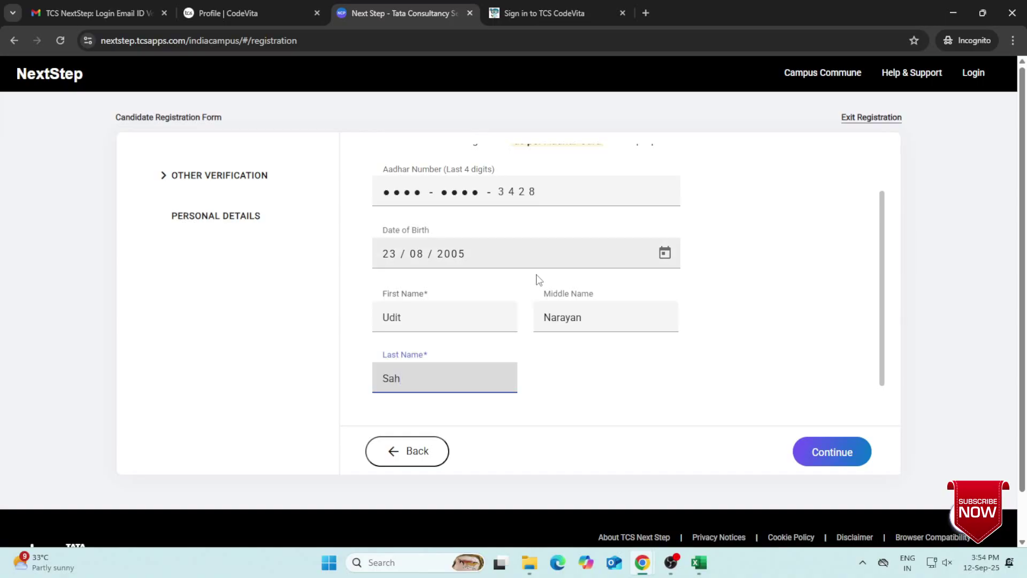
Agree to the NextStep Privacy Notice and continue to Personal Details.
{"action": "scroll", "coordinate": [539, 280], "scroll_direction": "down", "scroll_amount": 2}
{"action": "left_click", "coordinate": [386, 343]}
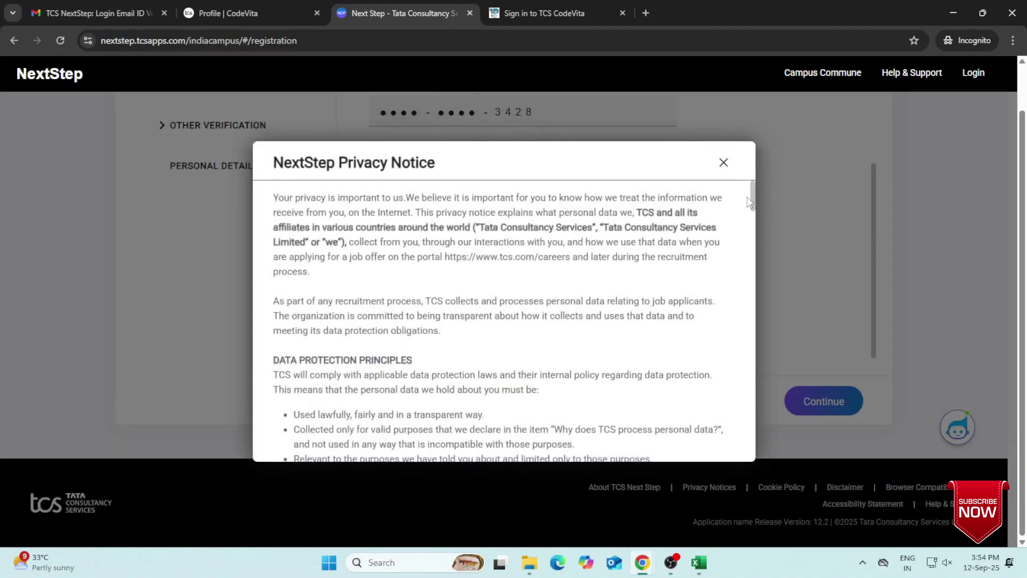
{"action": "left_click_drag", "start_coordinate": [755, 212], "coordinate": [748, 460]}
{"action": "left_click", "coordinate": [724, 162]}
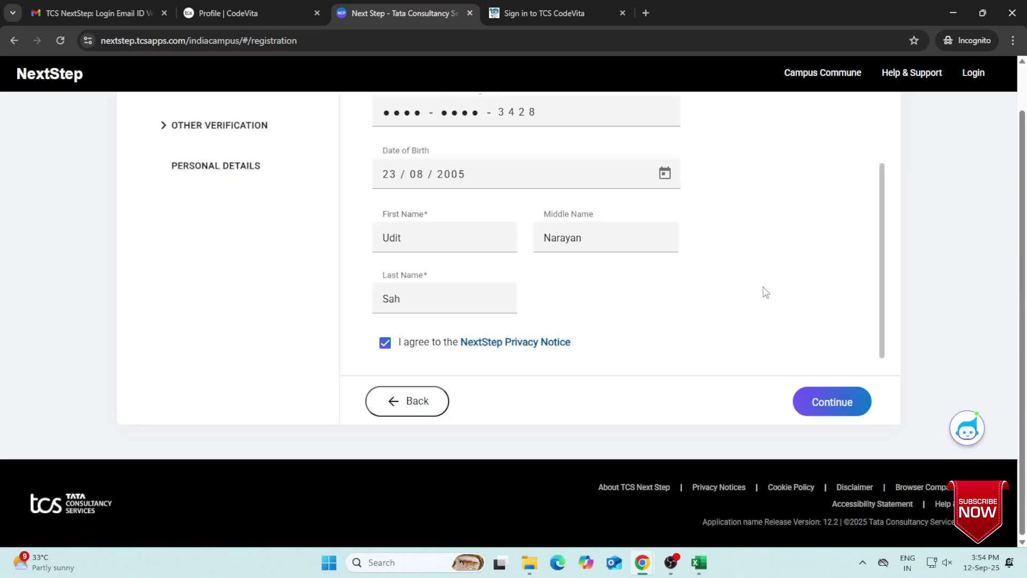
{"action": "left_click", "coordinate": [811, 414]}
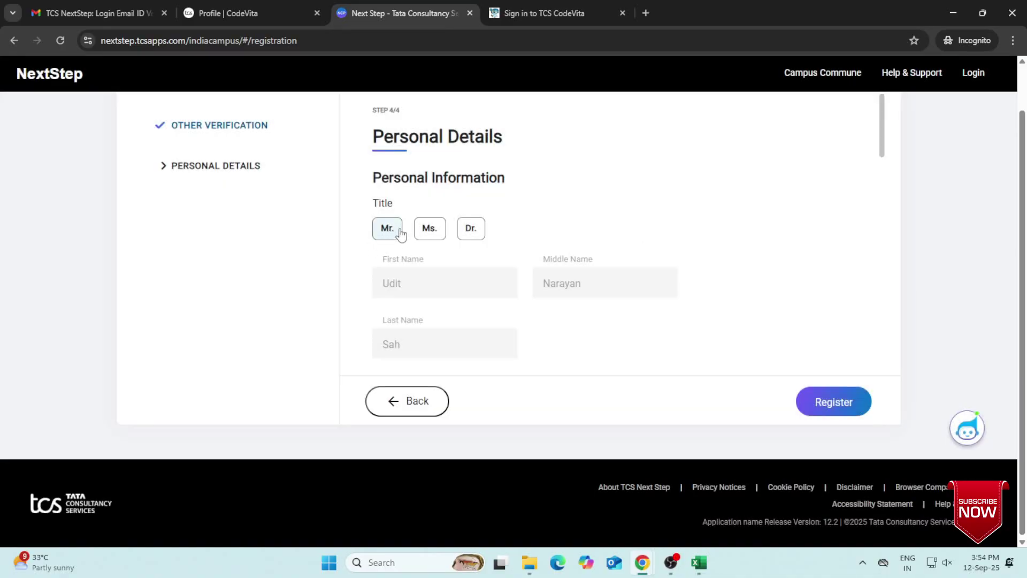
Set title Mr., enter the mobile number, and choose TCS - Delhi as nearest office.
{"action": "left_click", "coordinate": [409, 232]}
{"action": "scroll", "coordinate": [709, 260], "scroll_direction": "down", "scroll_amount": 8}
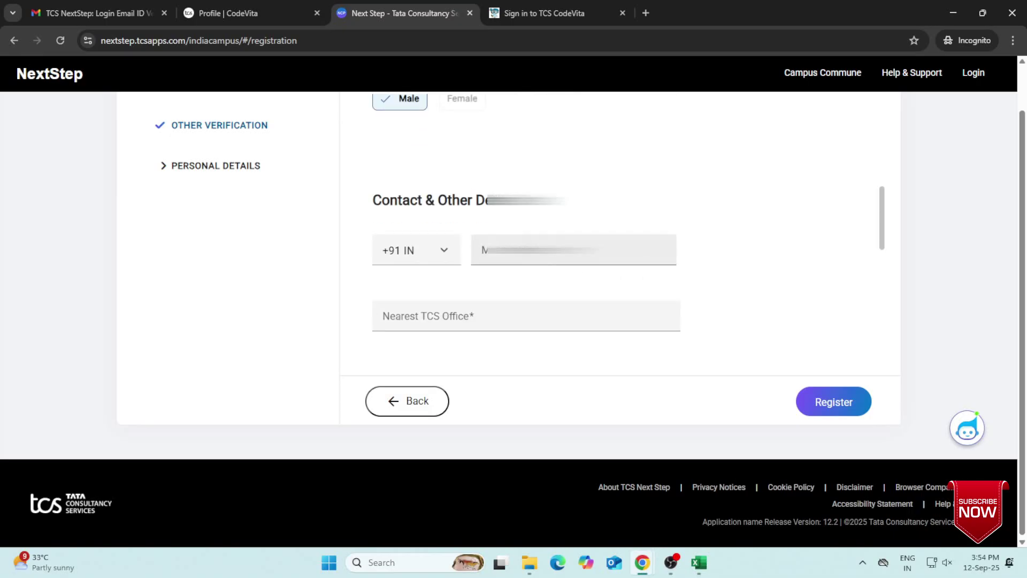
{"action": "left_click", "coordinate": [567, 254]}
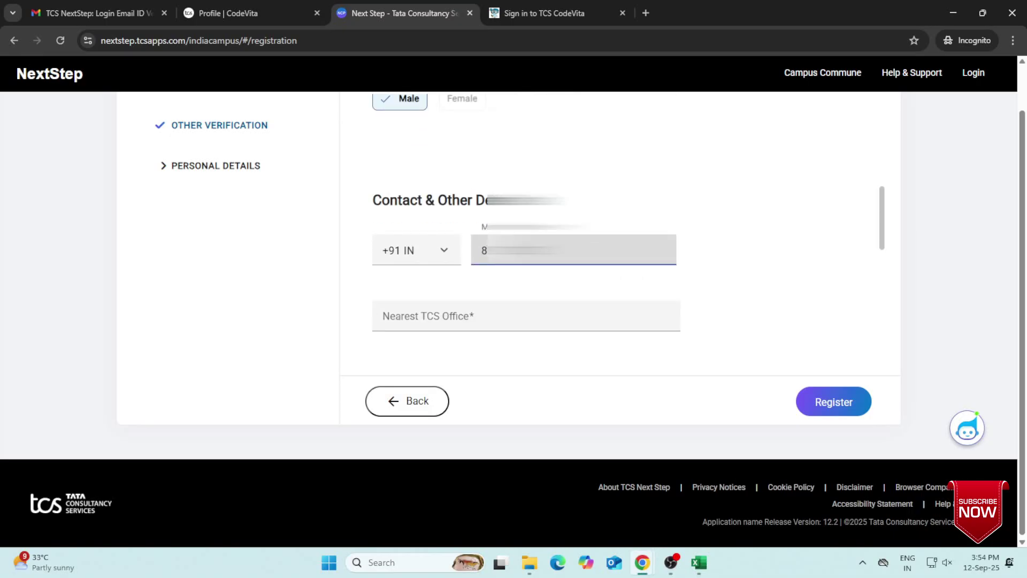
{"action": "left_click", "coordinate": [500, 315]}
{"action": "type", "text": "del"}
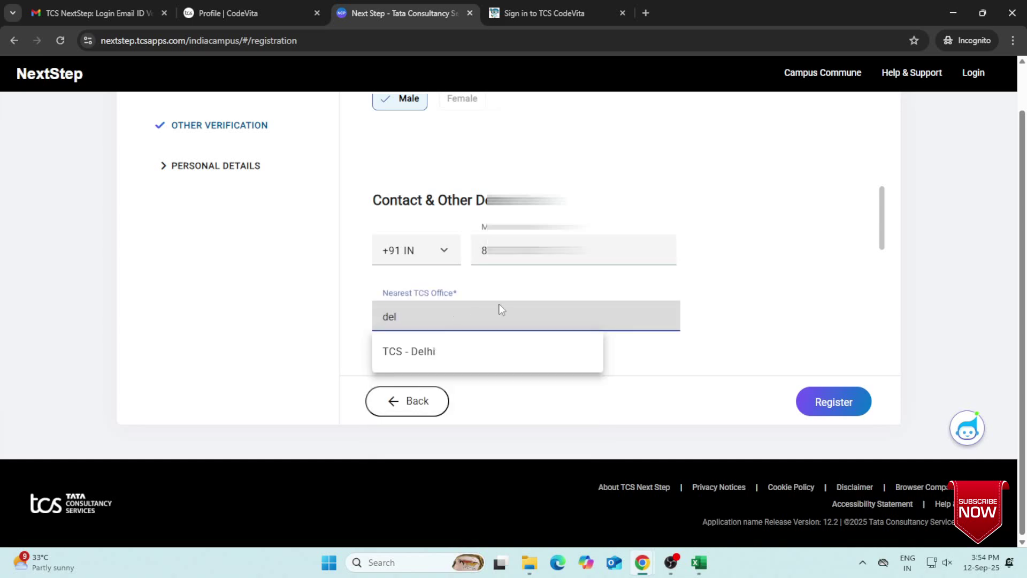
{"action": "key", "text": "Down"}
{"action": "key", "text": "Return"}
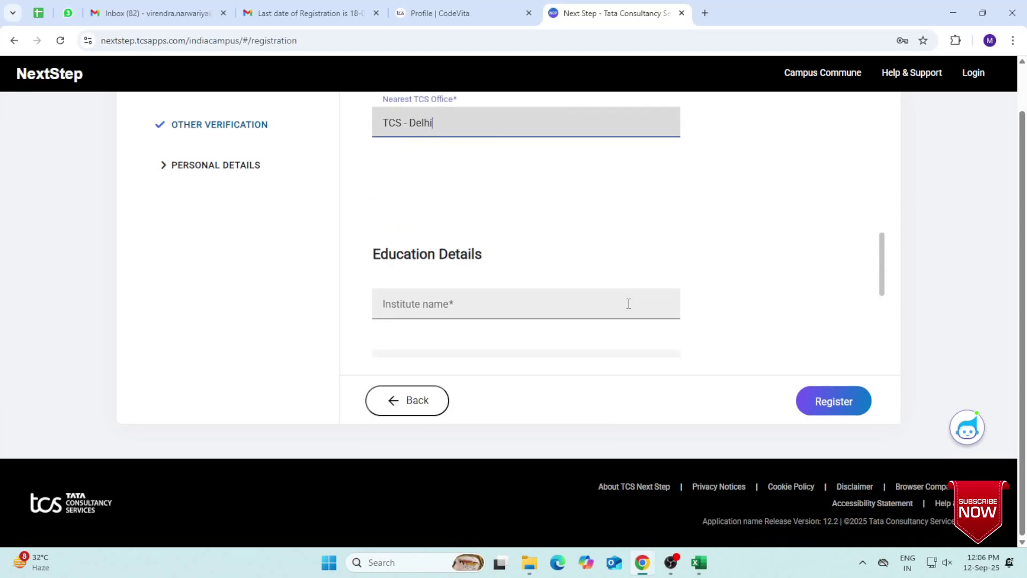
Select Sharda University - Greater Noida as the institute.
{"action": "scroll", "coordinate": [480, 237], "scroll_direction": "down", "scroll_amount": 2}
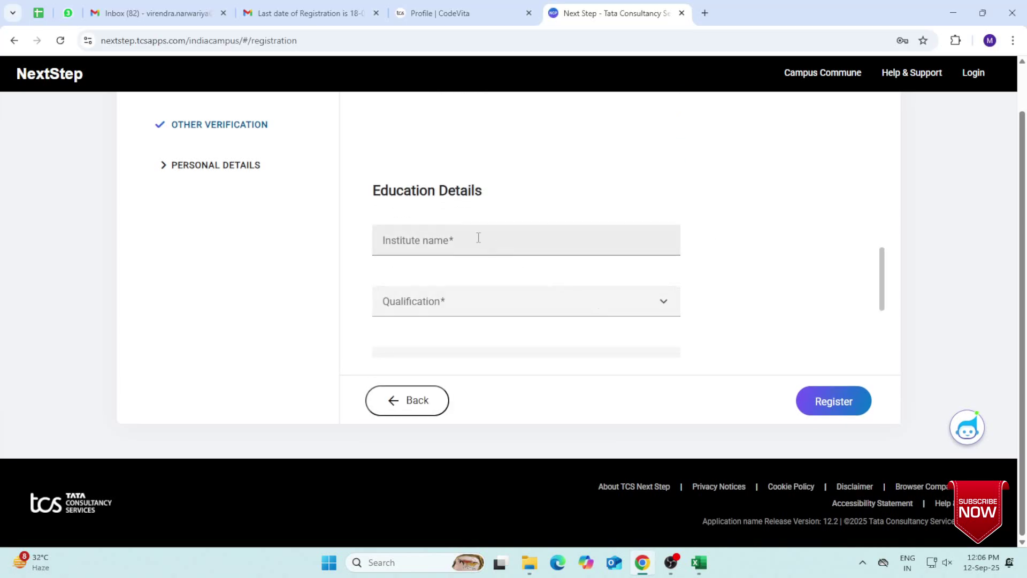
{"action": "left_click", "coordinate": [480, 237]}
{"action": "type", "text": "sharda univer"}
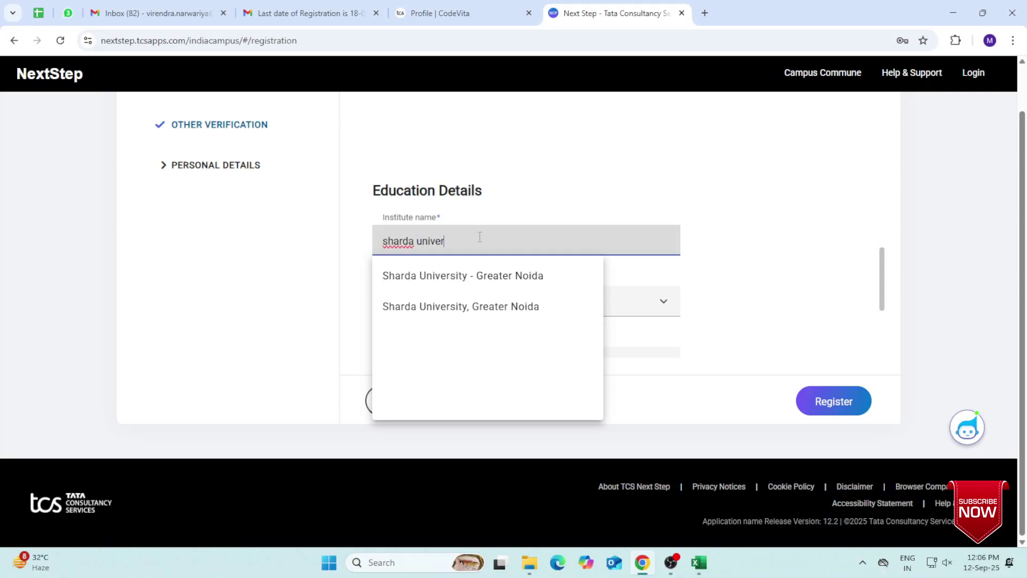
{"action": "key", "text": "Down"}
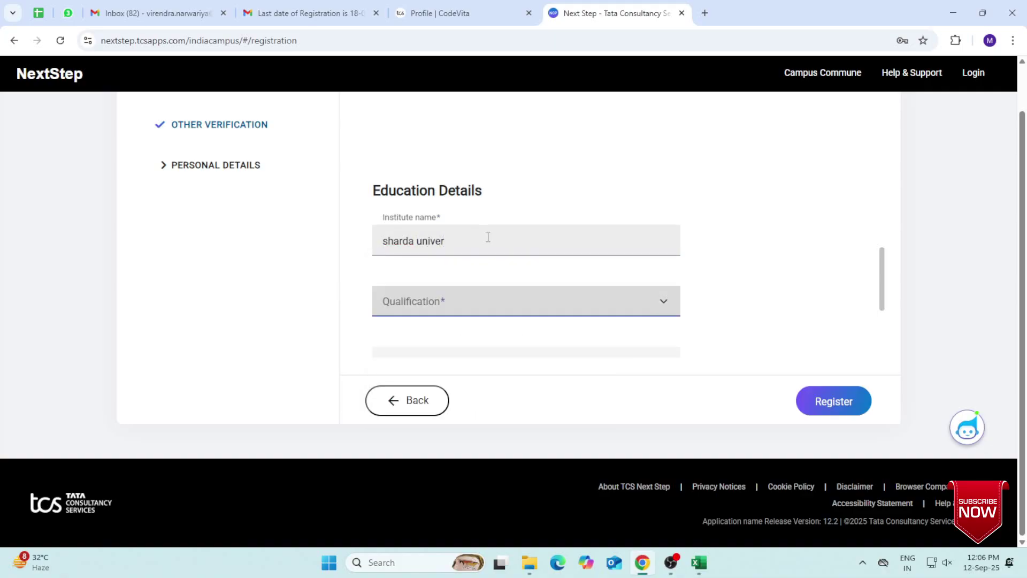
{"action": "scroll", "coordinate": [486, 238], "scroll_direction": "down", "scroll_amount": 1}
{"action": "left_click", "coordinate": [562, 225]}
Choose BACHELOR OF TECHNOLOGY as qualification and 2029 as year of passing.
{"action": "left_click", "coordinate": [466, 247]}
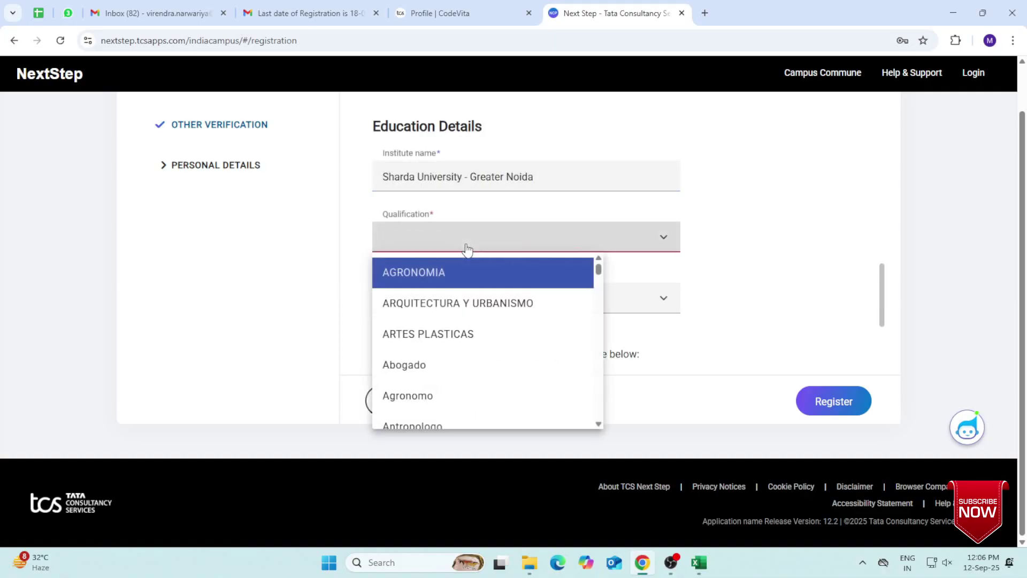
{"action": "scroll", "coordinate": [580, 403], "scroll_direction": "down", "scroll_amount": 5}
{"action": "scroll", "coordinate": [541, 412], "scroll_direction": "up", "scroll_amount": 2}
{"action": "scroll", "coordinate": [539, 413], "scroll_direction": "up", "scroll_amount": 6}
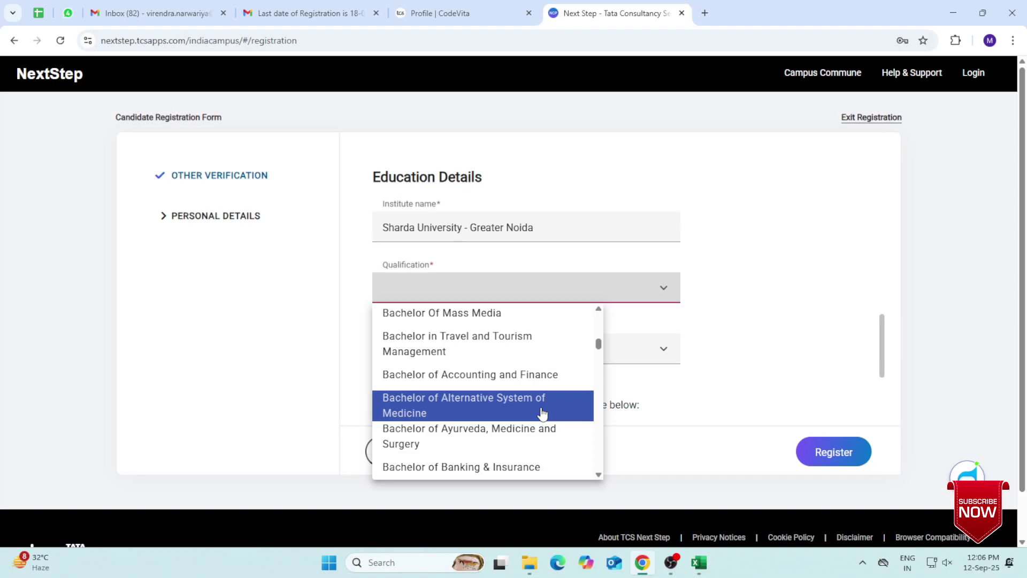
{"action": "left_click", "coordinate": [559, 418]}
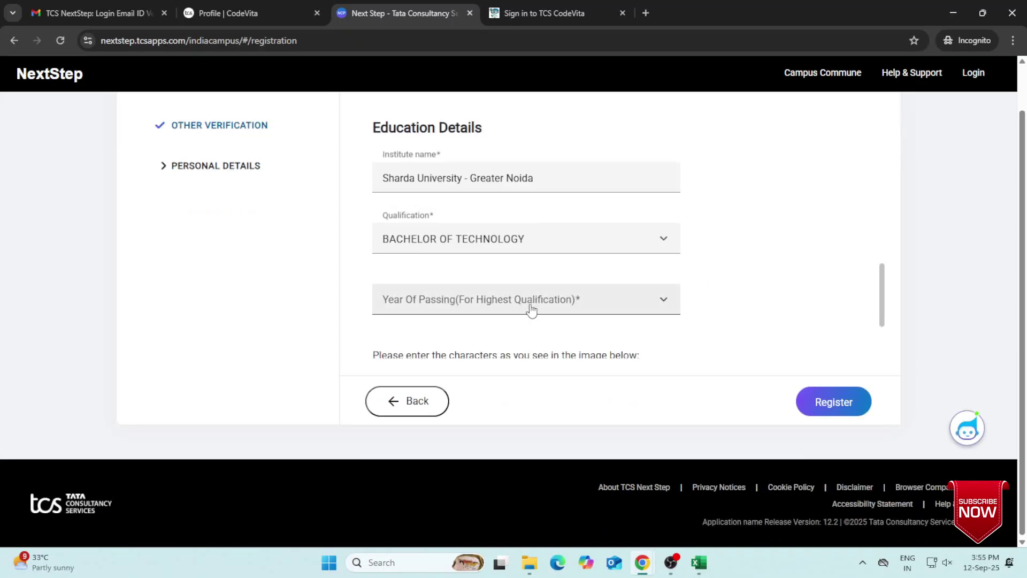
{"action": "left_click", "coordinate": [529, 310]}
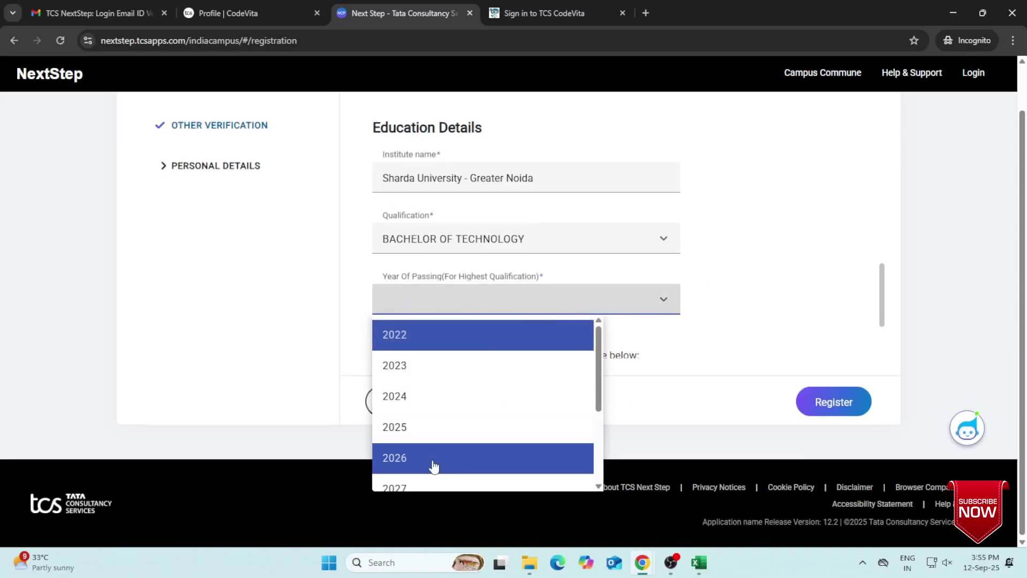
{"action": "scroll", "coordinate": [432, 471], "scroll_direction": "down", "scroll_amount": 2}
{"action": "left_click", "coordinate": [415, 424]}
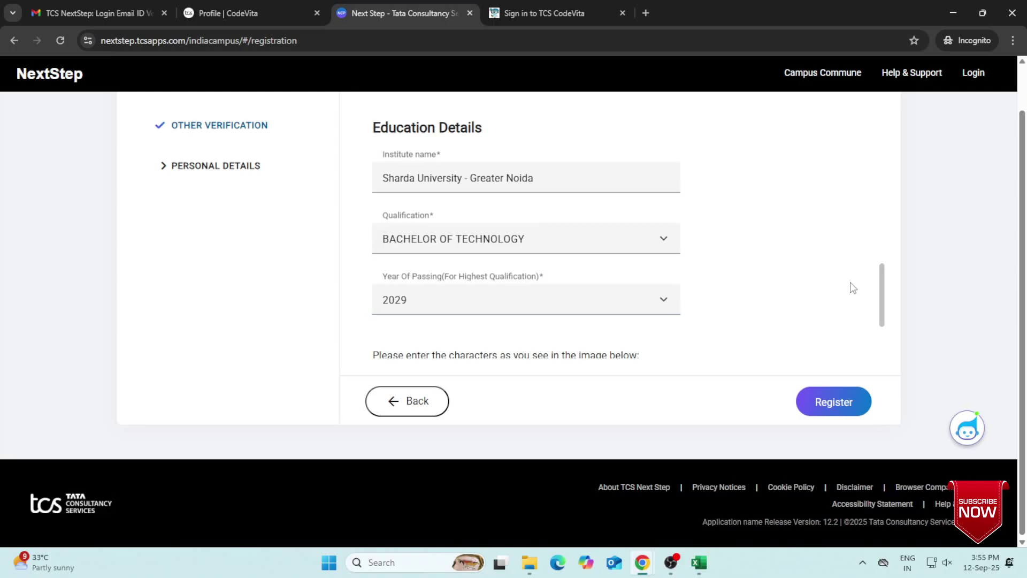
Type the captcha characters into the captcha field.
{"action": "scroll", "coordinate": [850, 287], "scroll_direction": "down", "scroll_amount": 2}
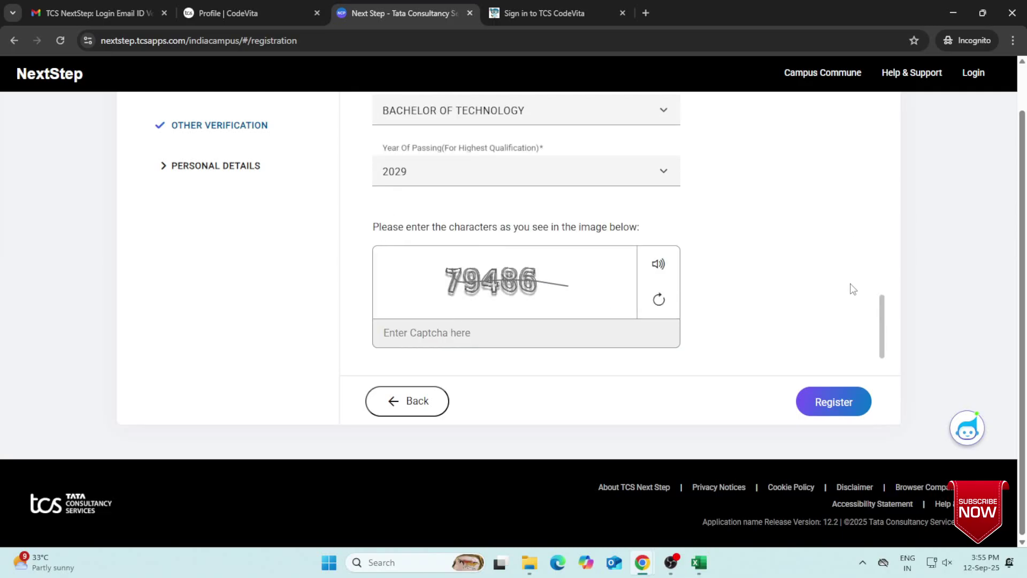
{"action": "left_click", "coordinate": [427, 327]}
{"action": "type", "text": "79486"}
Register and confirm the details, then select the CT reference ID on the completion page.
{"action": "left_click", "coordinate": [832, 409]}
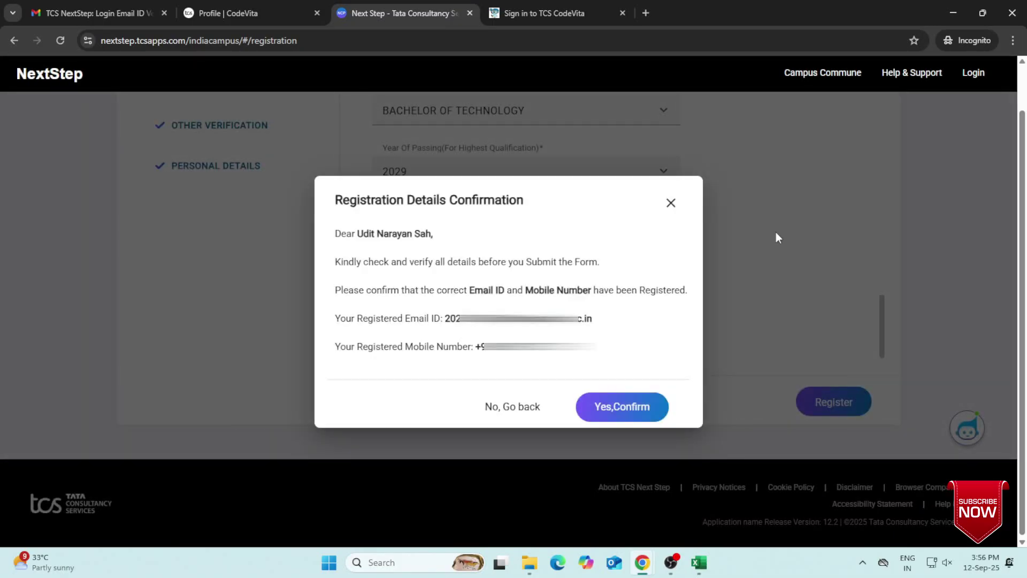
{"action": "left_click", "coordinate": [616, 406]}
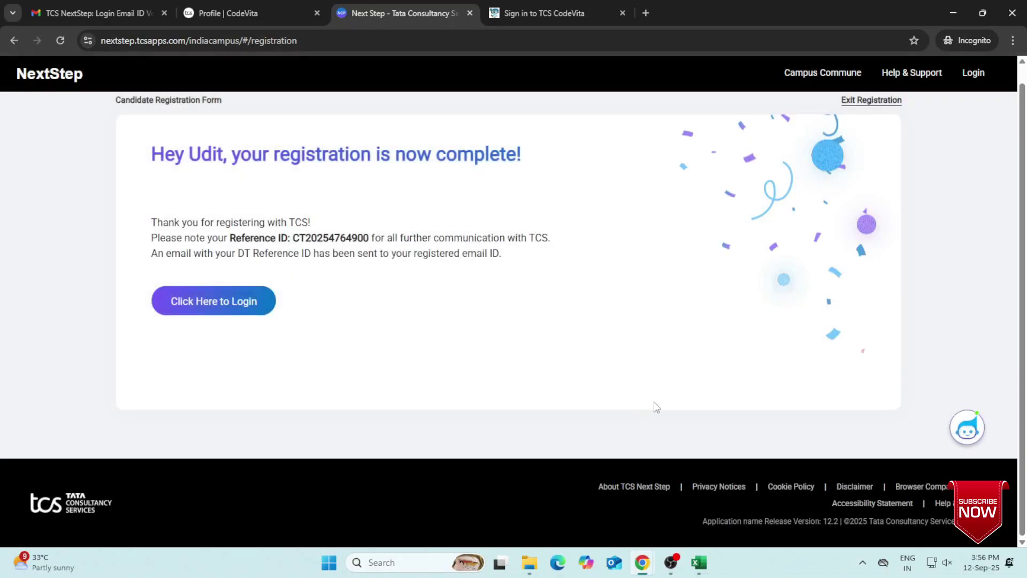
{"action": "left_click_drag", "start_coordinate": [306, 237], "coordinate": [366, 237]}
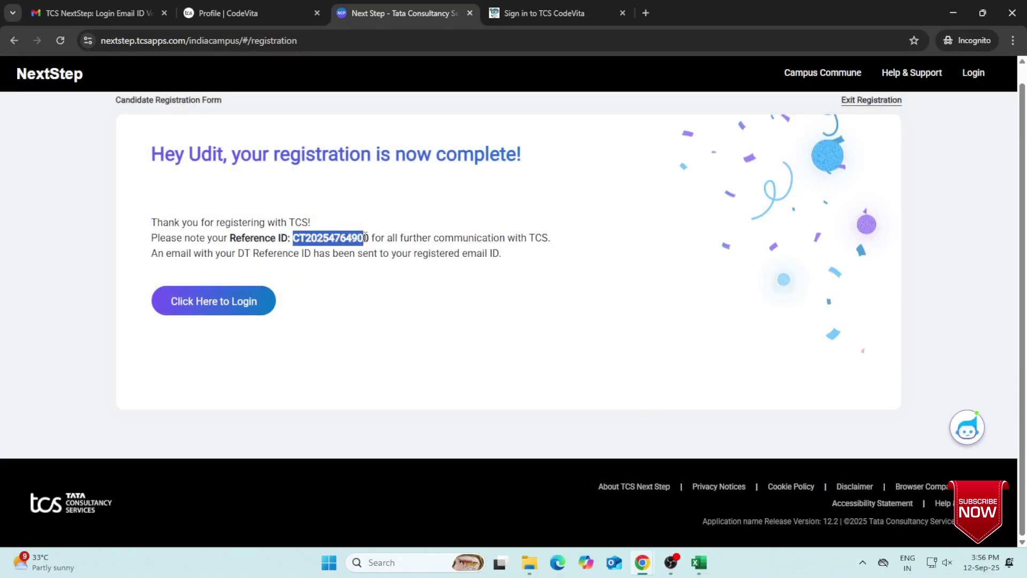
{"action": "left_click", "coordinate": [347, 231]}
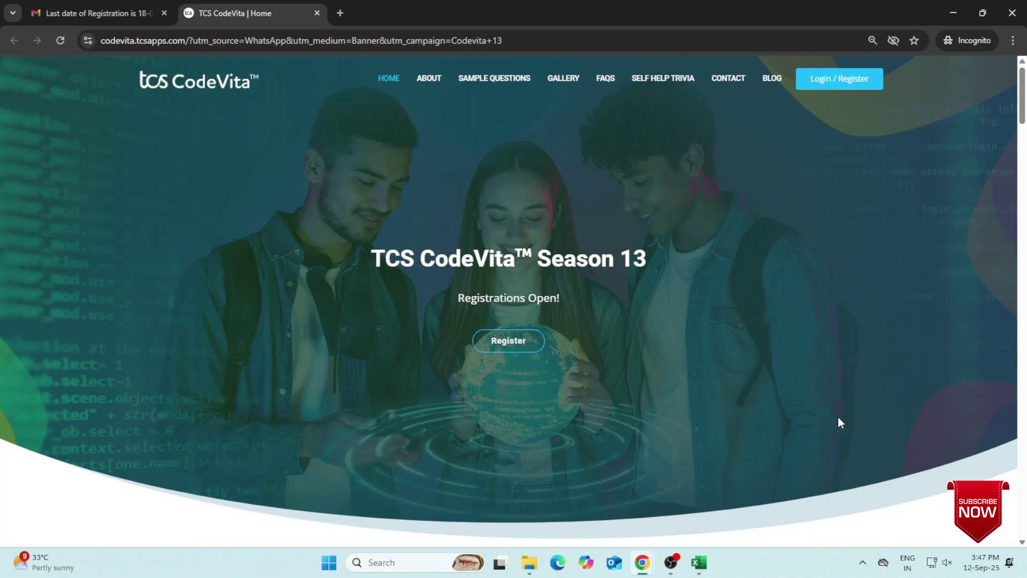
Open the CodeVita new-user registration form and choose India as the country.
{"action": "left_click", "coordinate": [494, 347]}
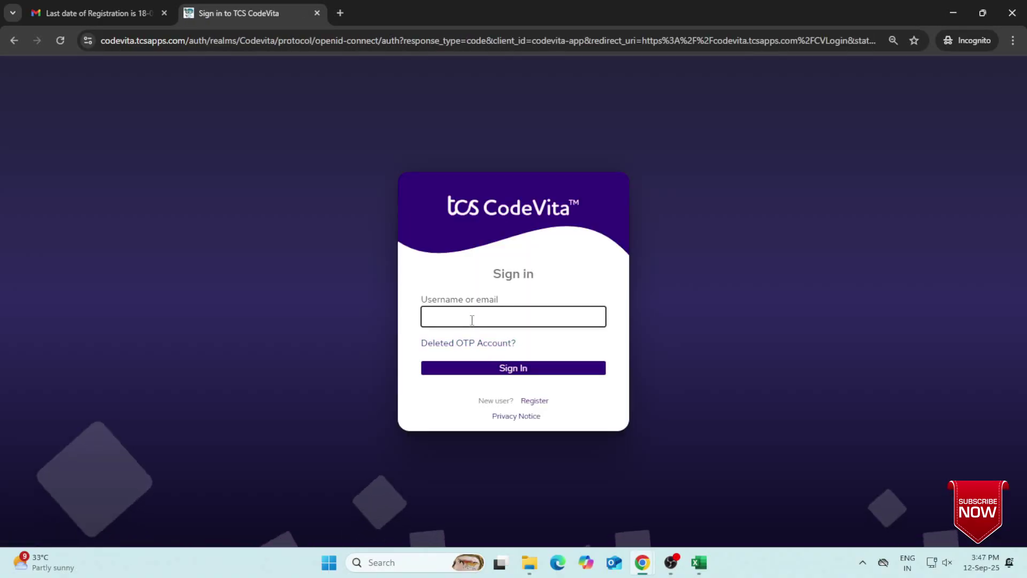
{"action": "left_click", "coordinate": [533, 402]}
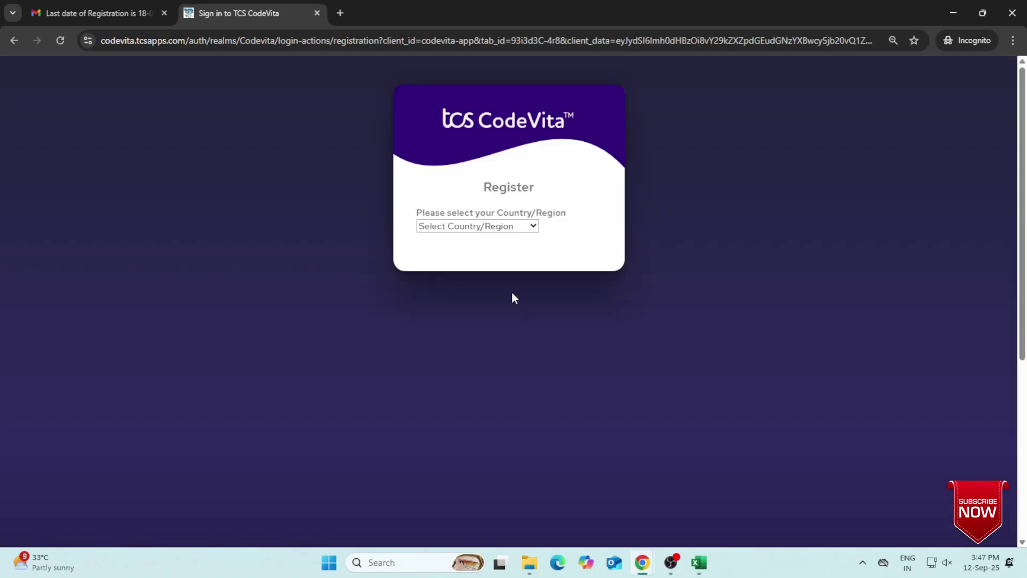
{"action": "left_click", "coordinate": [464, 230]}
{"action": "type", "text": "india"}
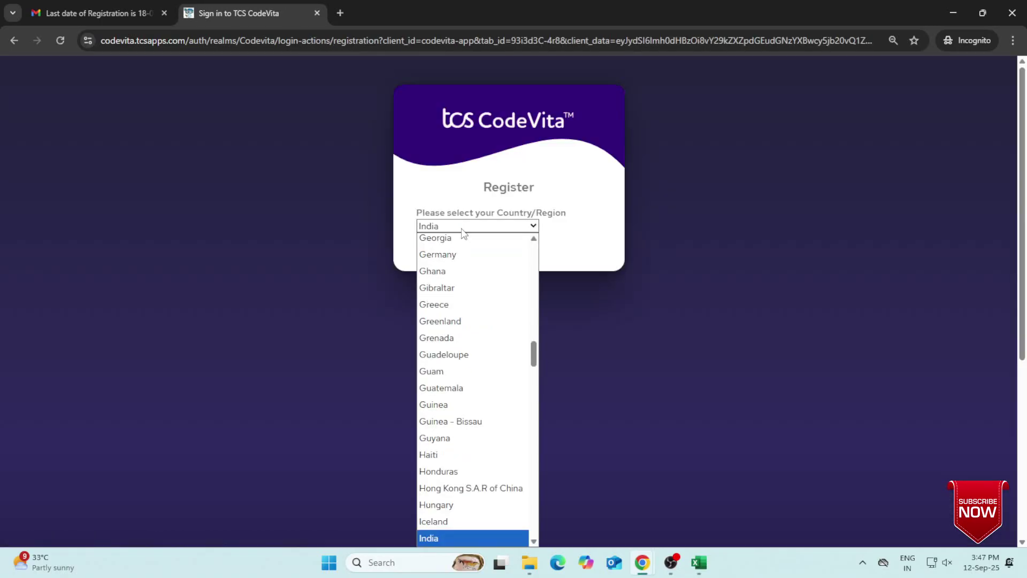
{"action": "left_click", "coordinate": [440, 543]}
Enter the user's first name and last name.
{"action": "scroll", "coordinate": [668, 358], "scroll_direction": "down", "scroll_amount": 2}
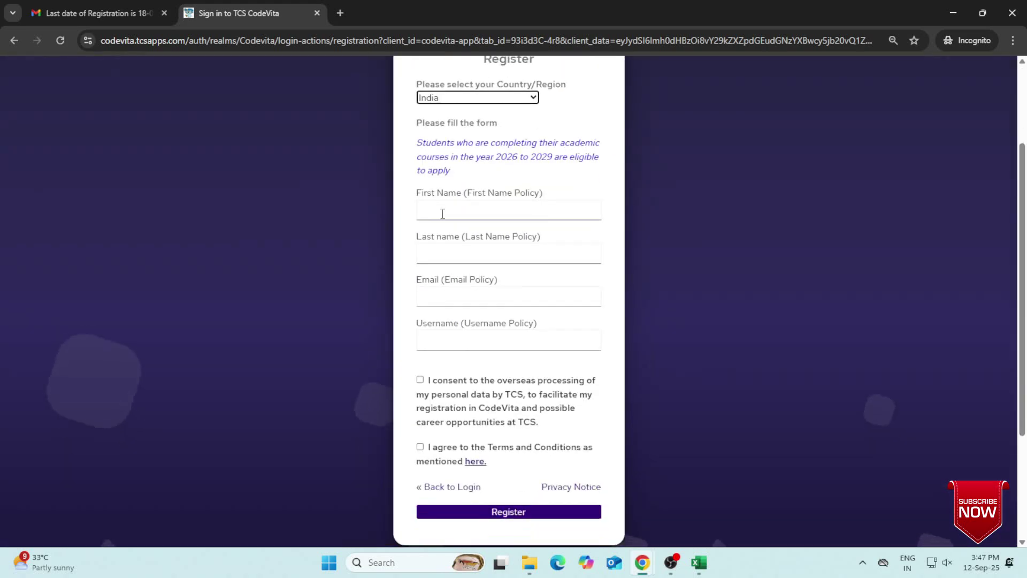
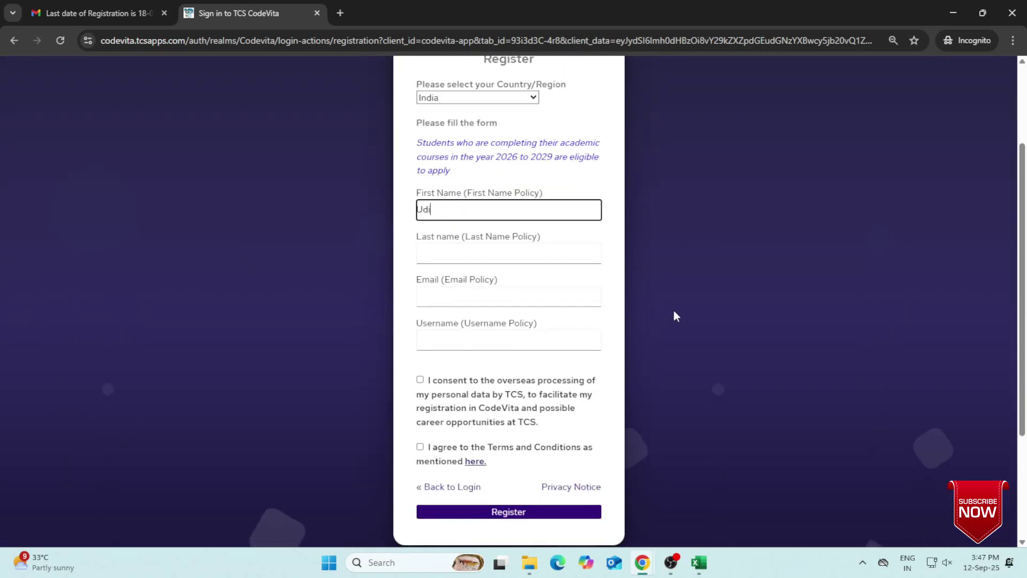
{"action": "left_click", "coordinate": [455, 258]}
{"action": "left_click", "coordinate": [459, 210]}
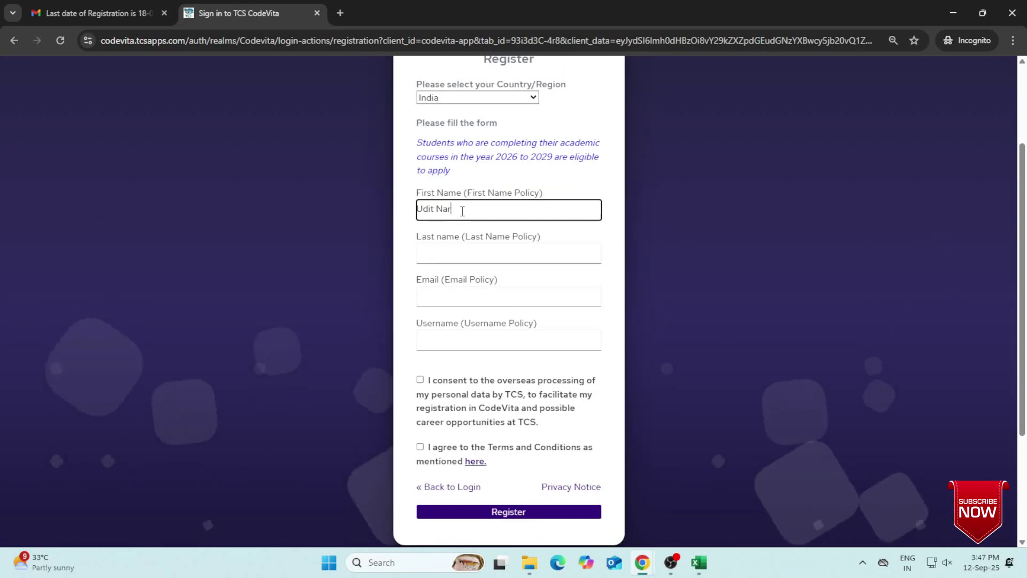
{"action": "left_click", "coordinate": [443, 253]}
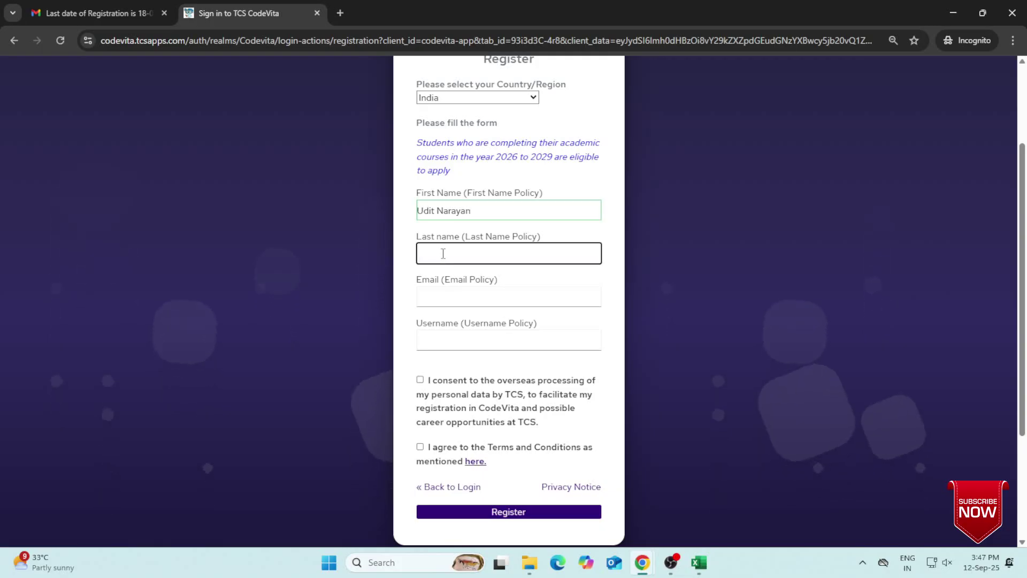
Fill in the email and username, and consent to overseas processing of personal data.
{"action": "left_click", "coordinate": [475, 298]}
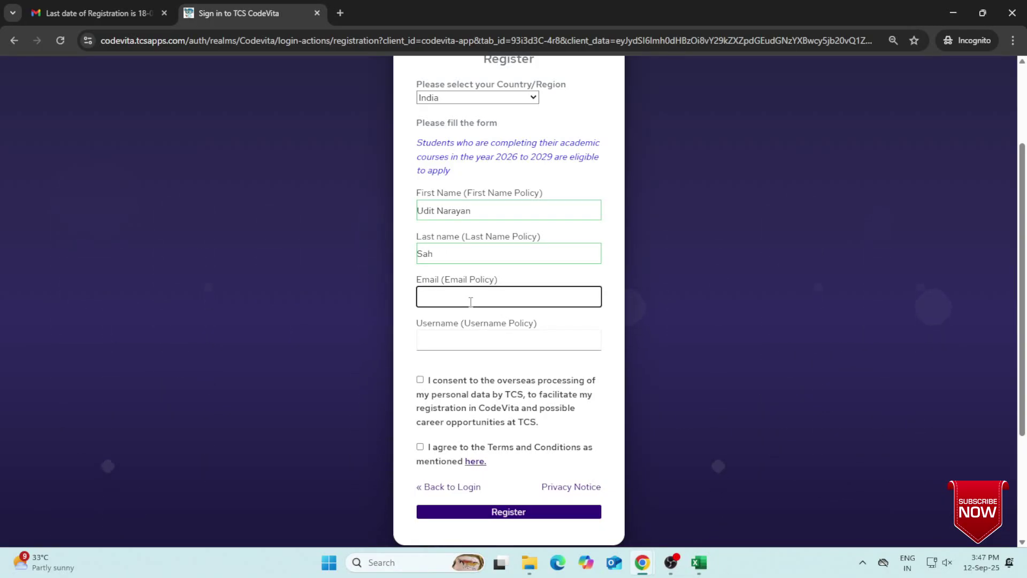
{"action": "type", "text": "202"}
{"action": "key", "text": "Tab"}
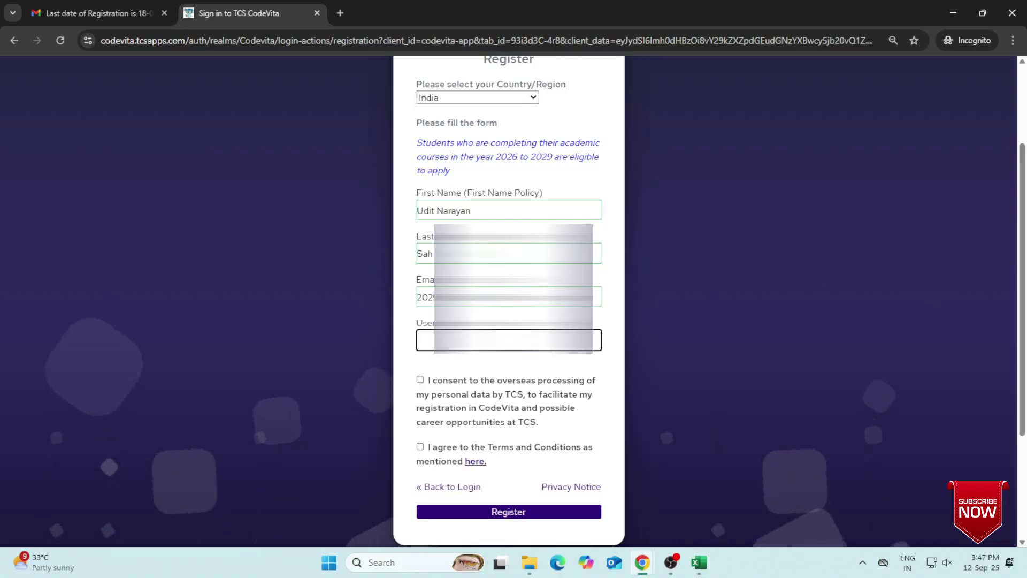
{"action": "type", "text": "Ud"}
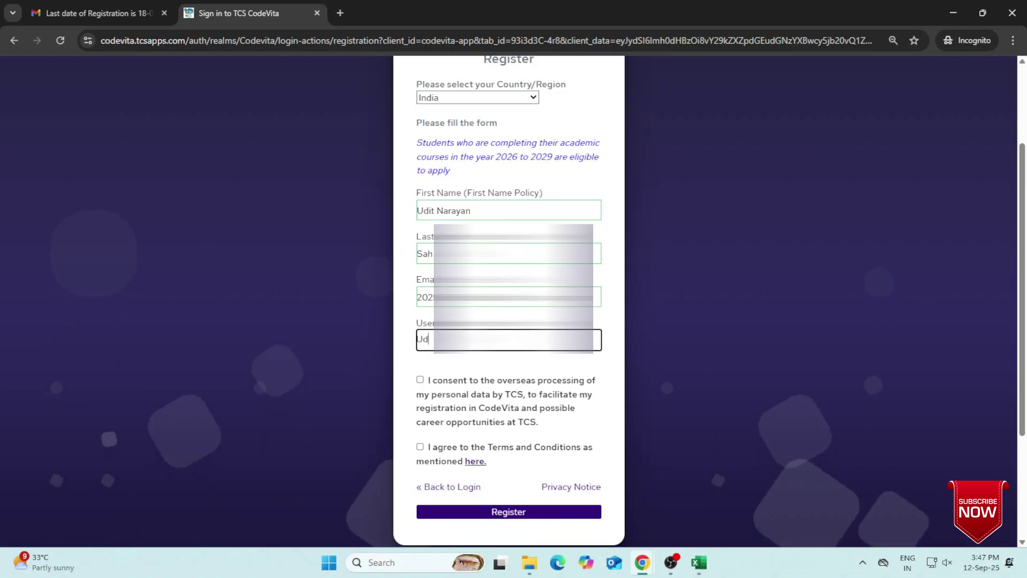
{"action": "type", "text": "it"}
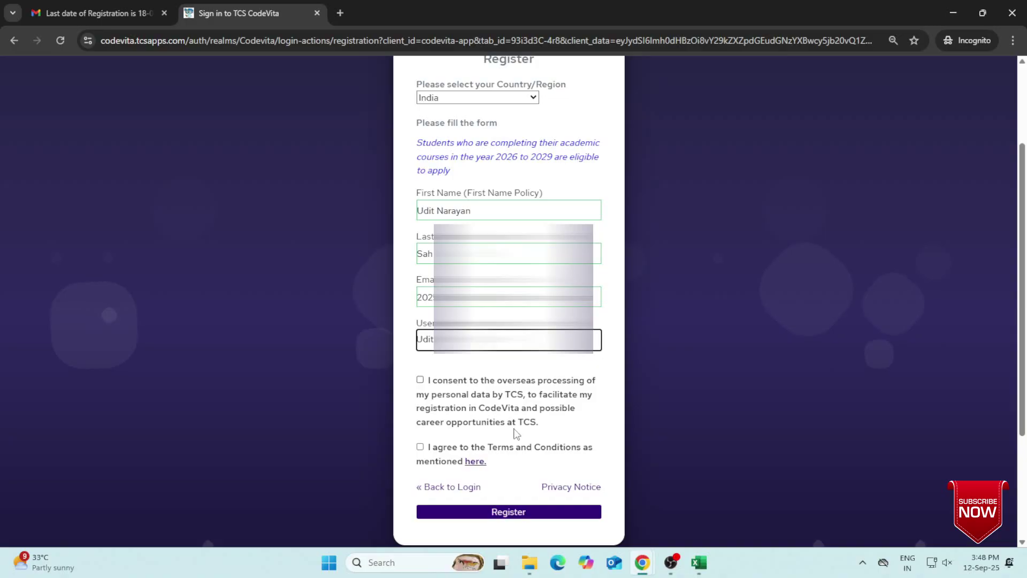
{"action": "left_click", "coordinate": [420, 380]}
{"action": "scroll", "coordinate": [674, 422], "scroll_direction": "down", "scroll_amount": 1}
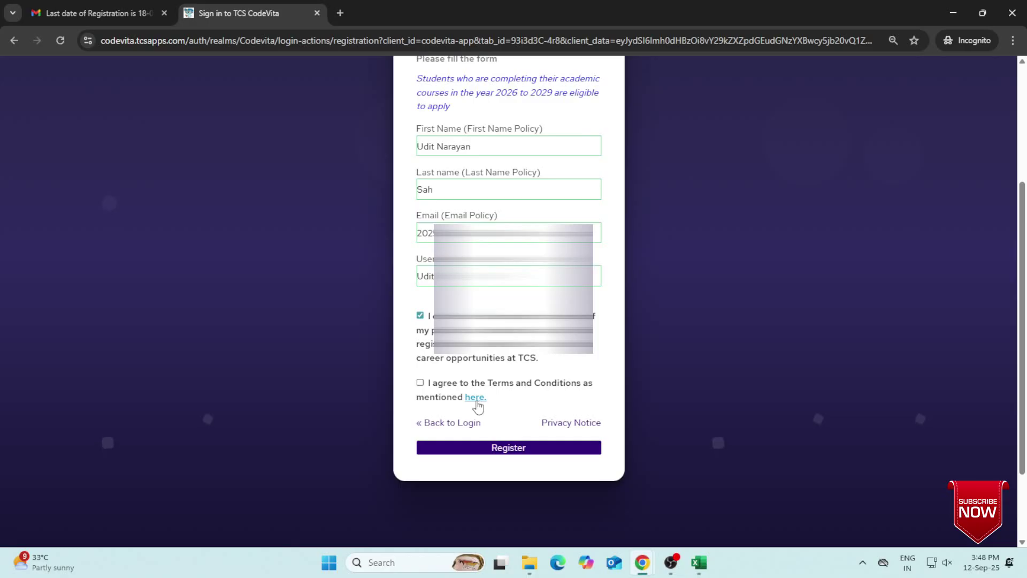
Read through and accept the Terms and Conditions, then submit the CodeVita registration.
{"action": "left_click", "coordinate": [476, 397]}
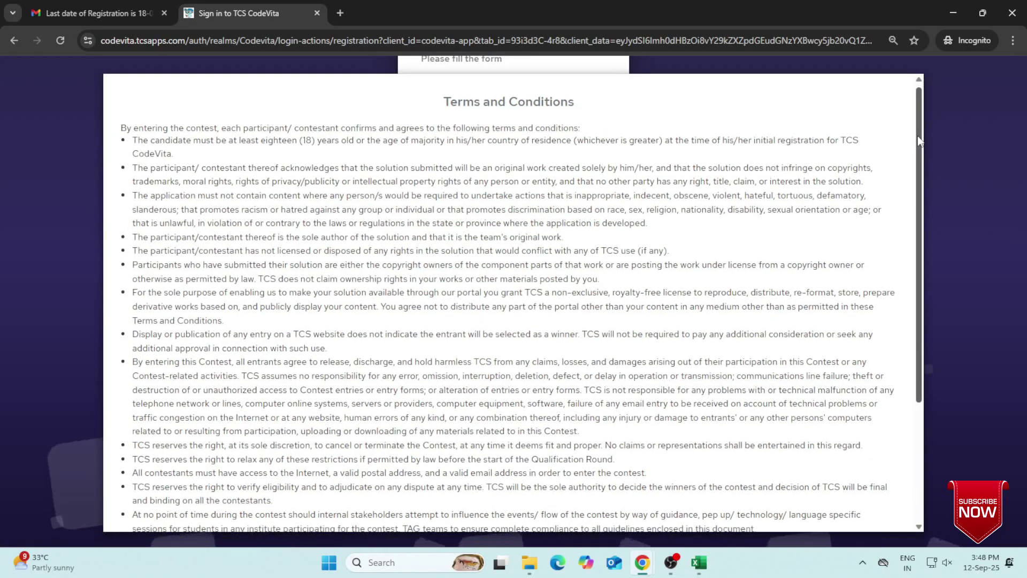
{"action": "scroll", "coordinate": [917, 136], "scroll_direction": "down", "scroll_amount": 3}
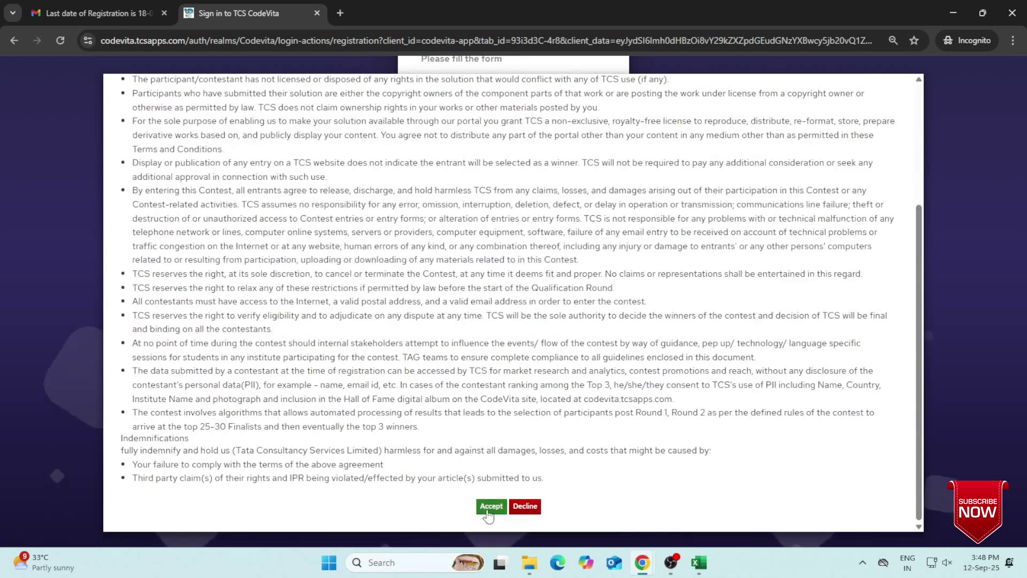
{"action": "left_click", "coordinate": [488, 508]}
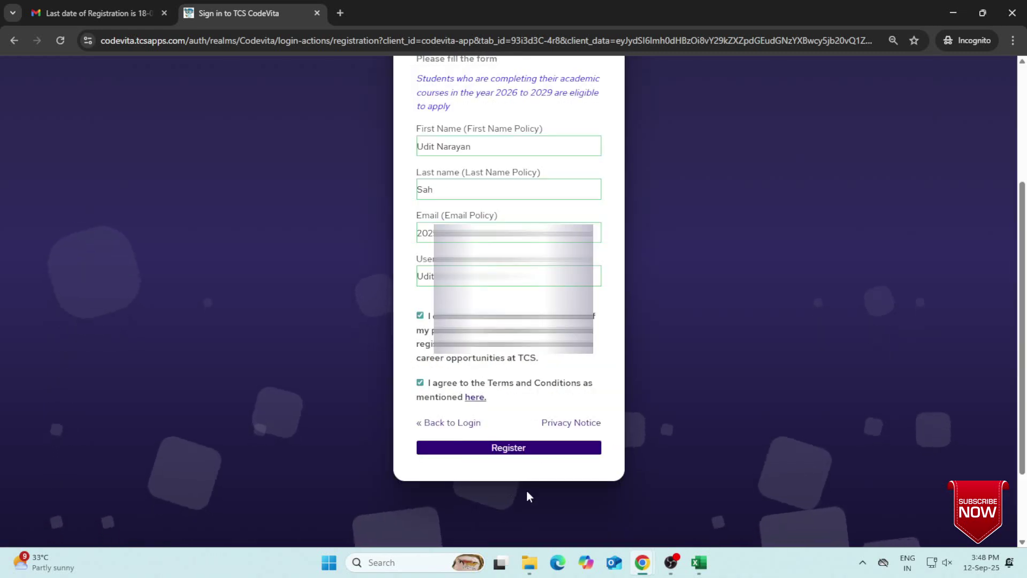
{"action": "left_click", "coordinate": [513, 448]}
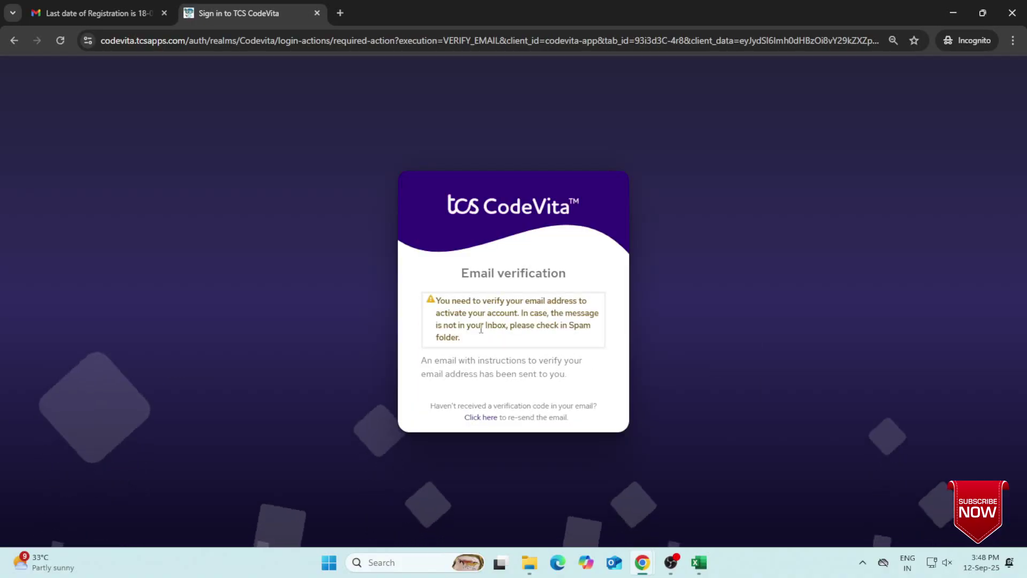
Open the Codevita Admin email in Gmail and follow its email address verification link.
{"action": "left_click", "coordinate": [62, 11]}
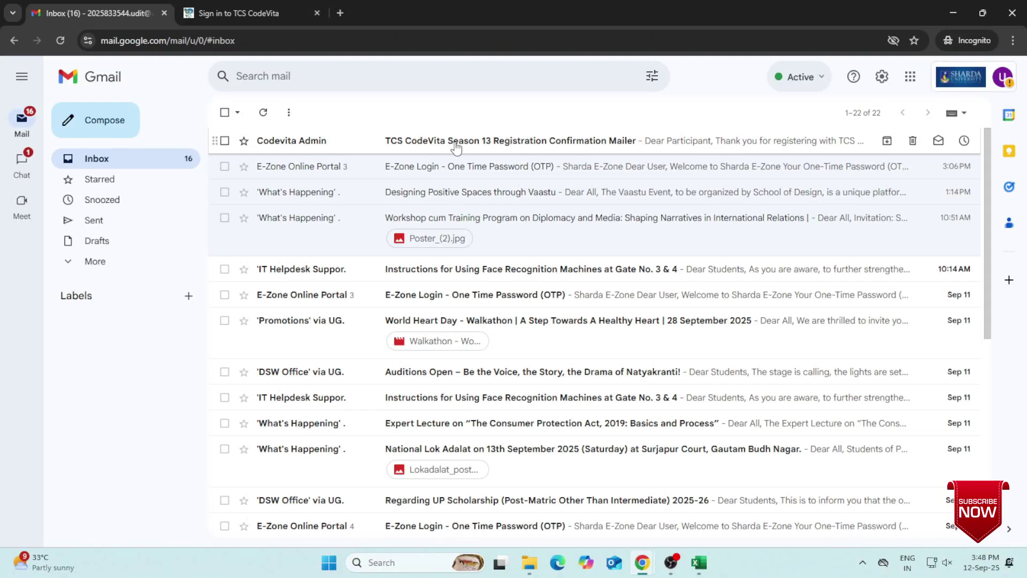
{"action": "left_click", "coordinate": [455, 145]}
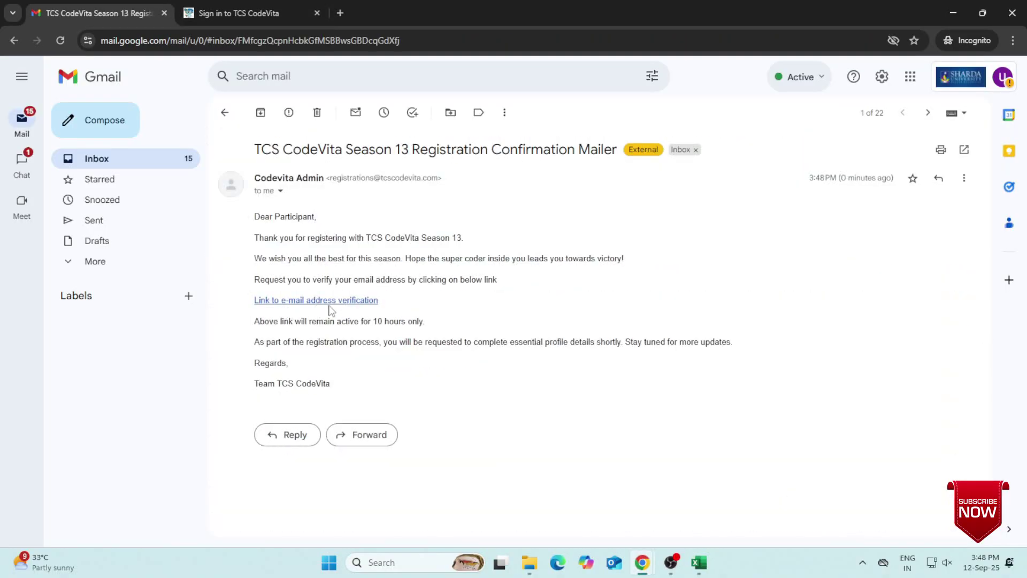
{"action": "left_click", "coordinate": [307, 301]}
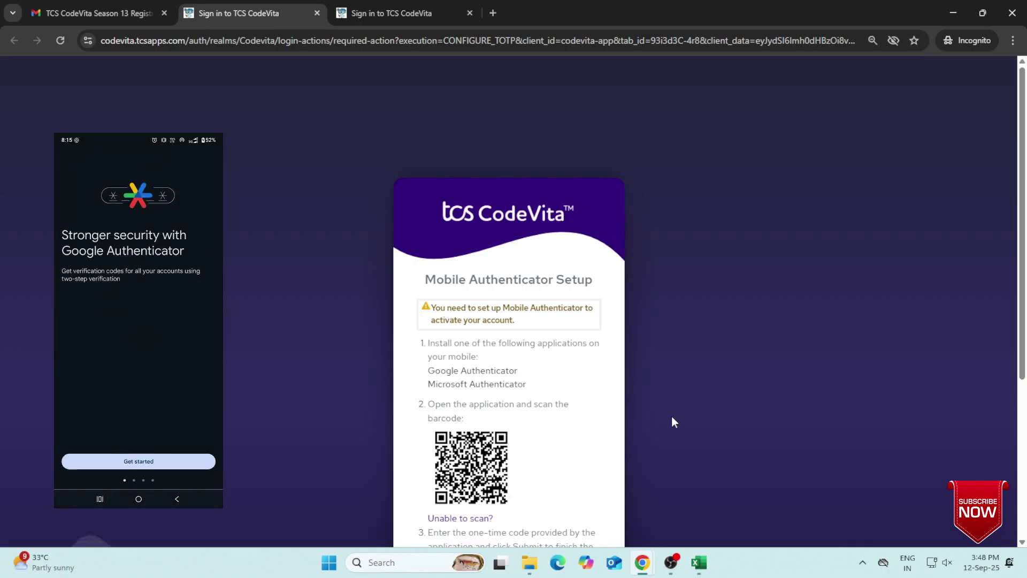
Enter the authenticator app's one-time code and submit it.
{"action": "scroll", "coordinate": [715, 417], "scroll_direction": "down", "scroll_amount": 3}
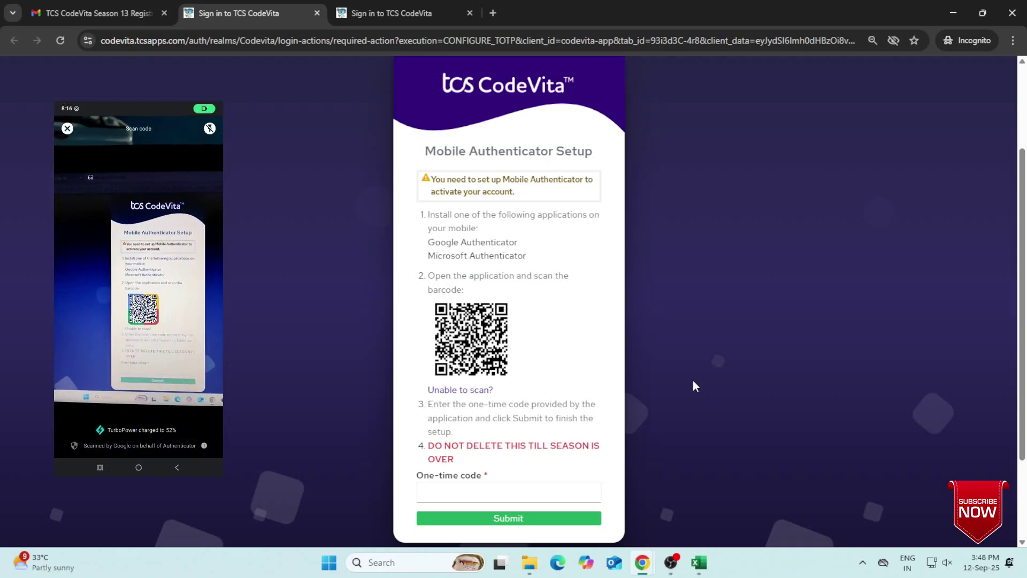
{"action": "left_click", "coordinate": [460, 492]}
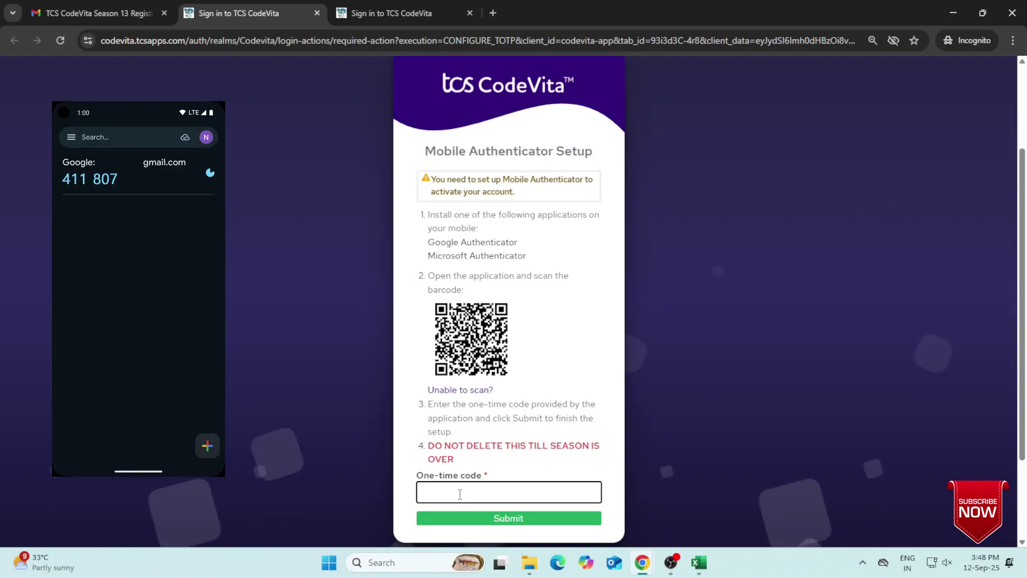
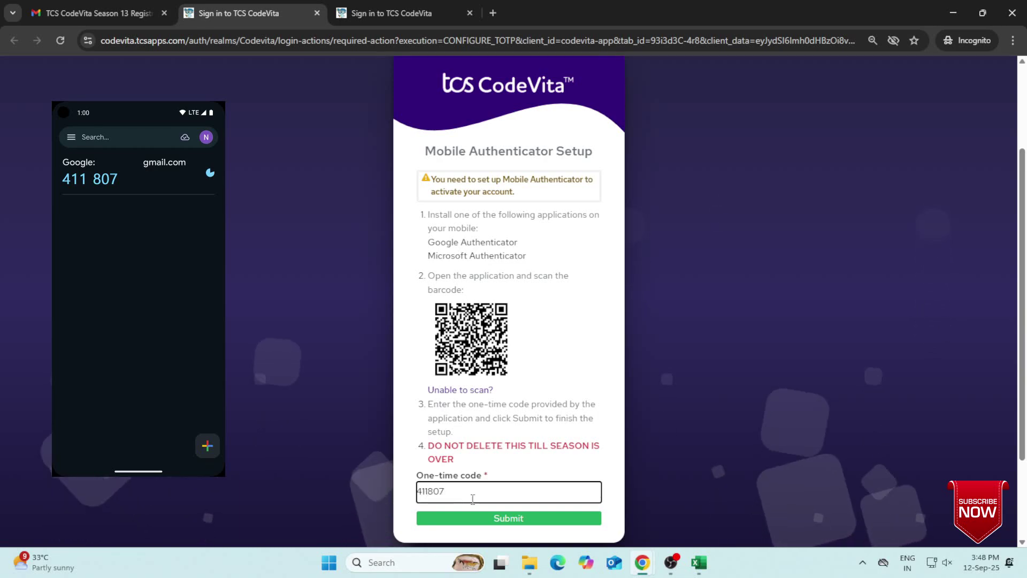
{"action": "left_click", "coordinate": [482, 519]}
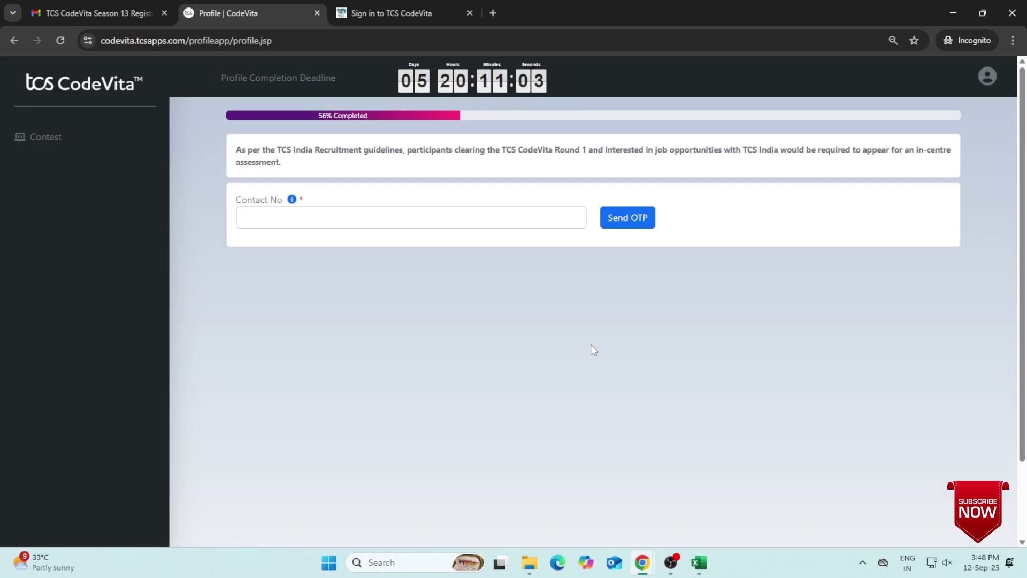
Enter the contact number, validate it with the SMS OTP, and acknowledge the success message.
{"action": "left_click", "coordinate": [302, 211]}
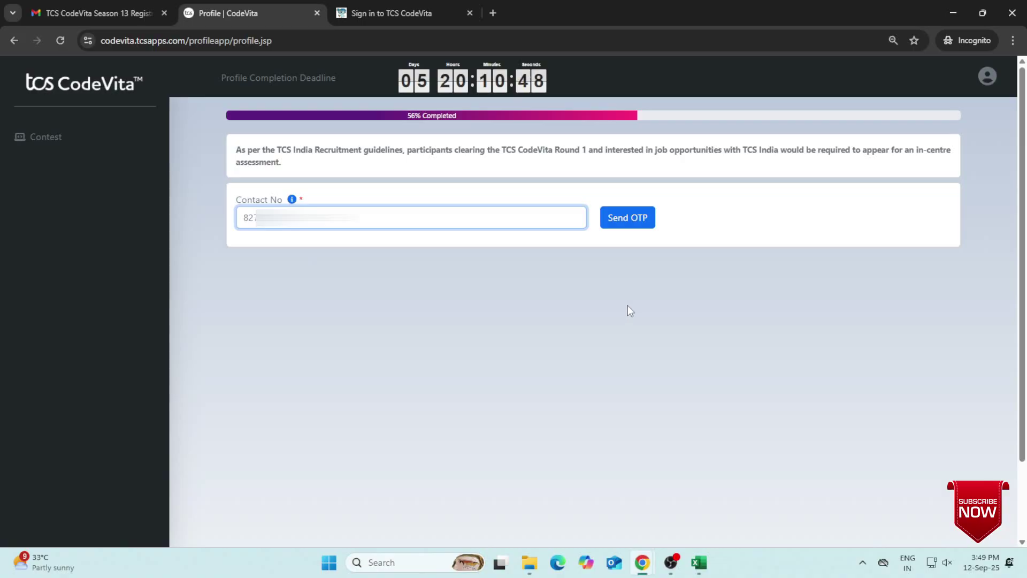
{"action": "left_click", "coordinate": [628, 217]}
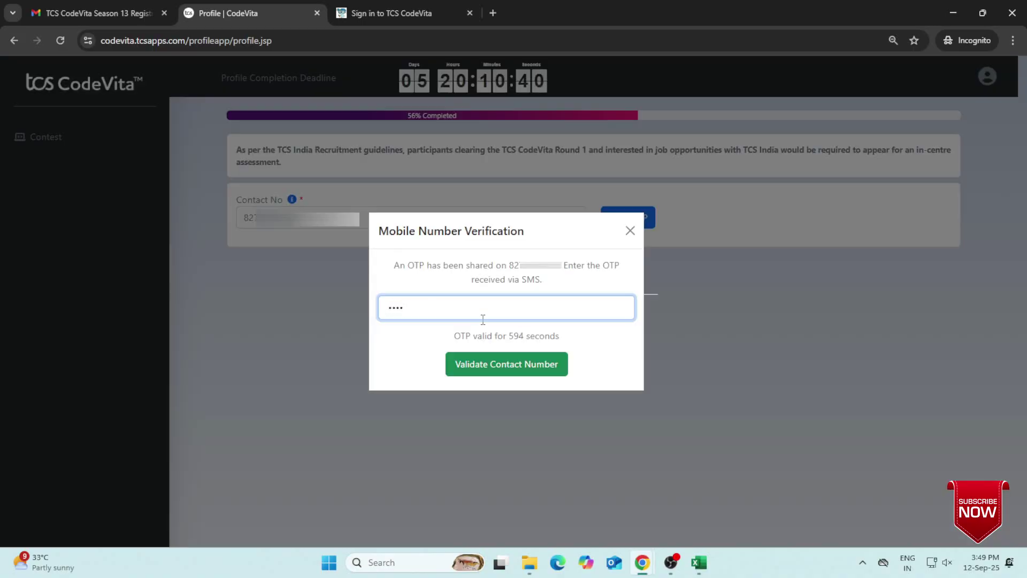
{"action": "left_click", "coordinate": [477, 371]}
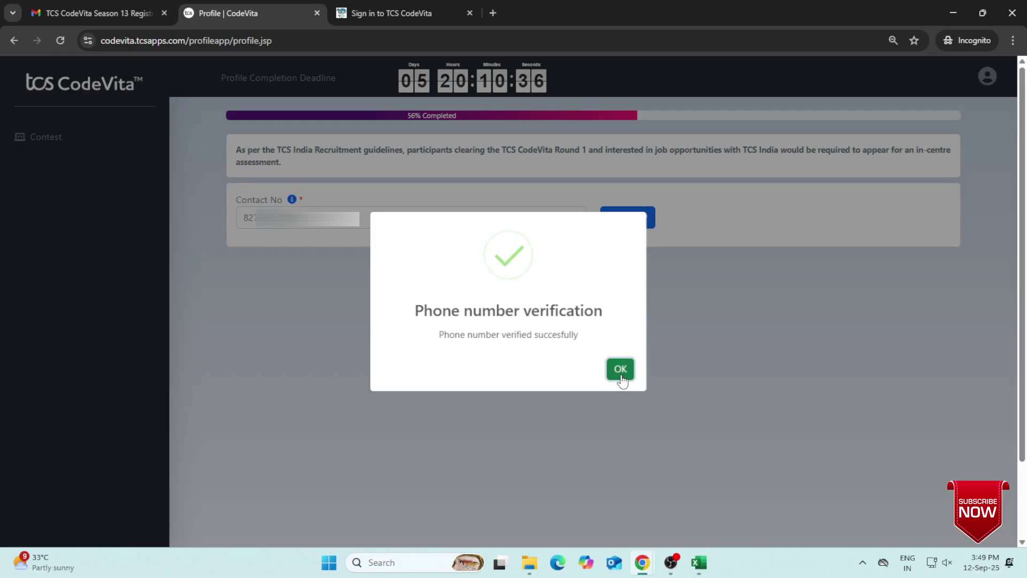
{"action": "left_click", "coordinate": [622, 377]}
Set the graduation year to 2029 and the nearest TCS location to Delhi.
{"action": "left_click", "coordinate": [620, 369]}
{"action": "left_click", "coordinate": [305, 270]}
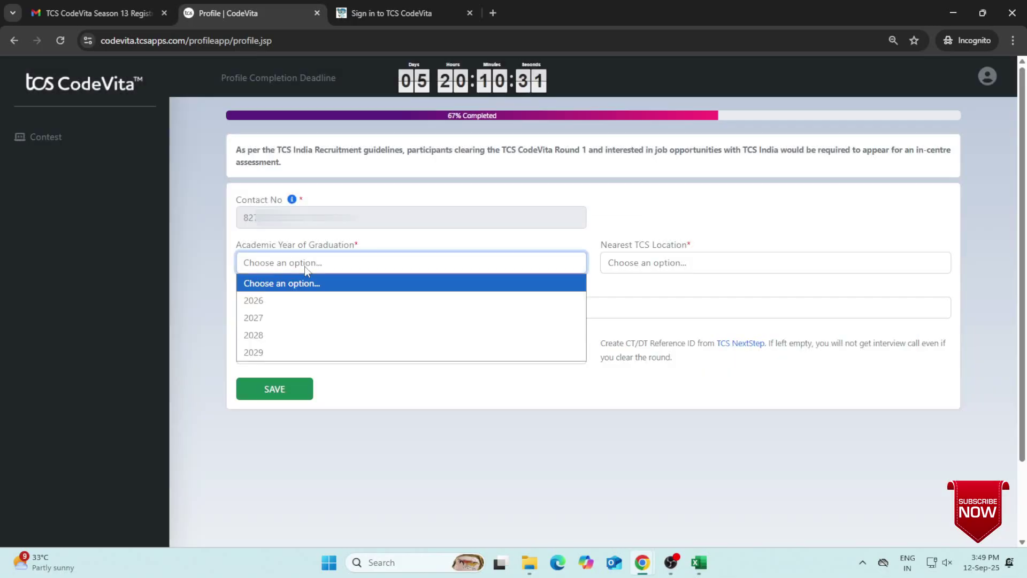
{"action": "left_click", "coordinate": [265, 353]}
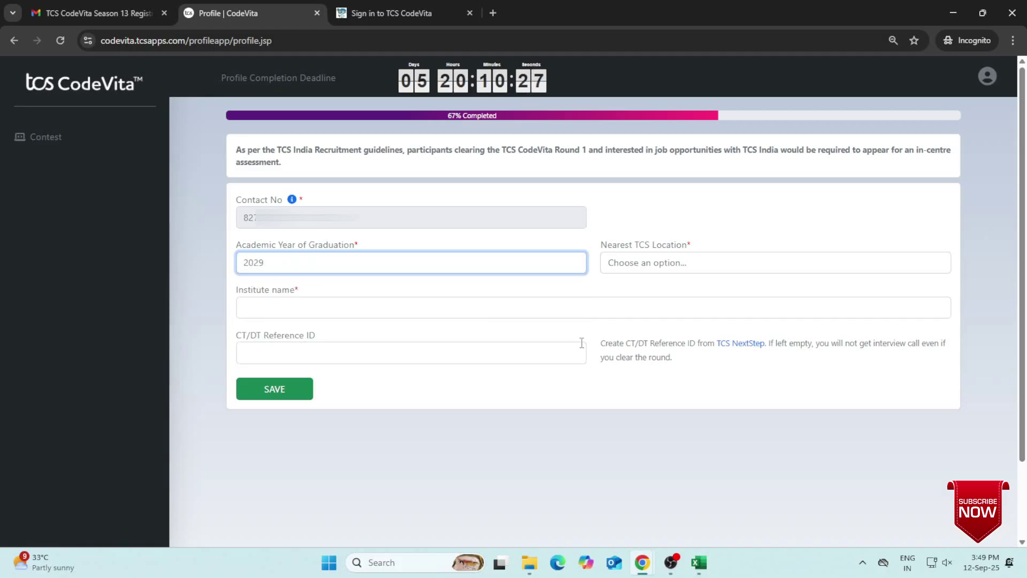
{"action": "left_click", "coordinate": [679, 268]}
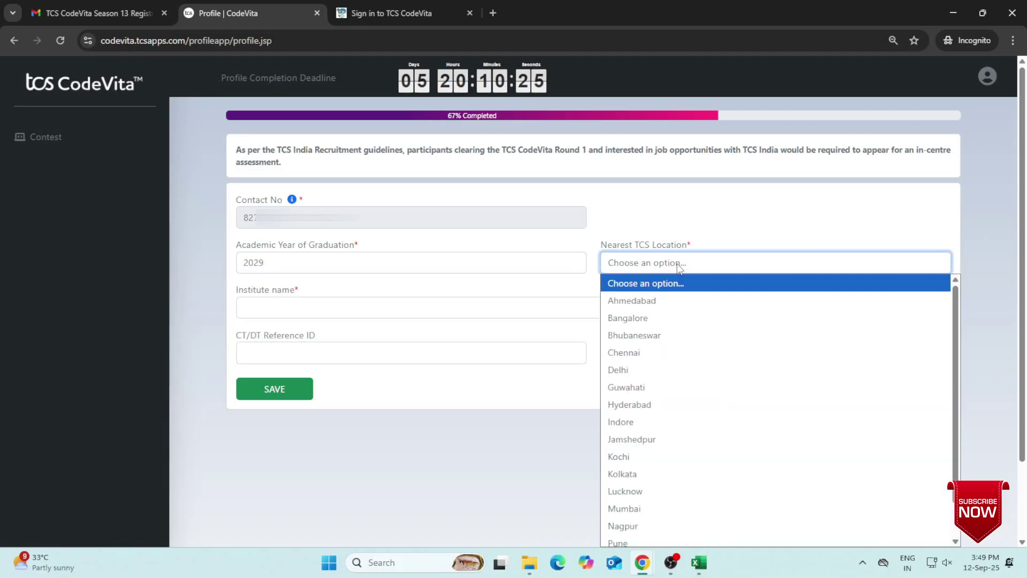
{"action": "left_click", "coordinate": [621, 369]}
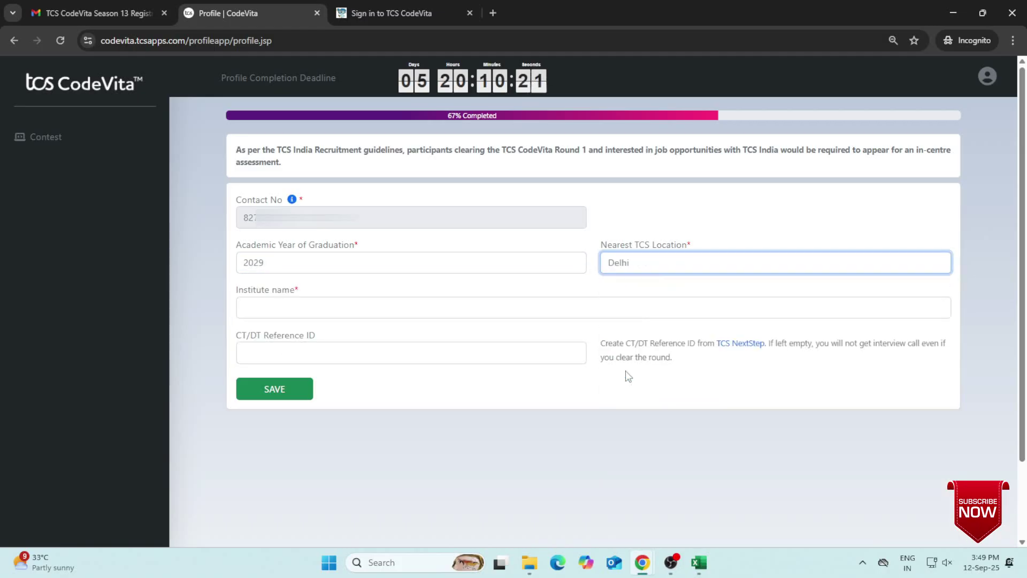
Set the institute to SHARDA UNIVERSITY GREATER NOIDA, then select the NextStep reference ID.
{"action": "left_click", "coordinate": [283, 311]}
{"action": "type", "text": "s"}
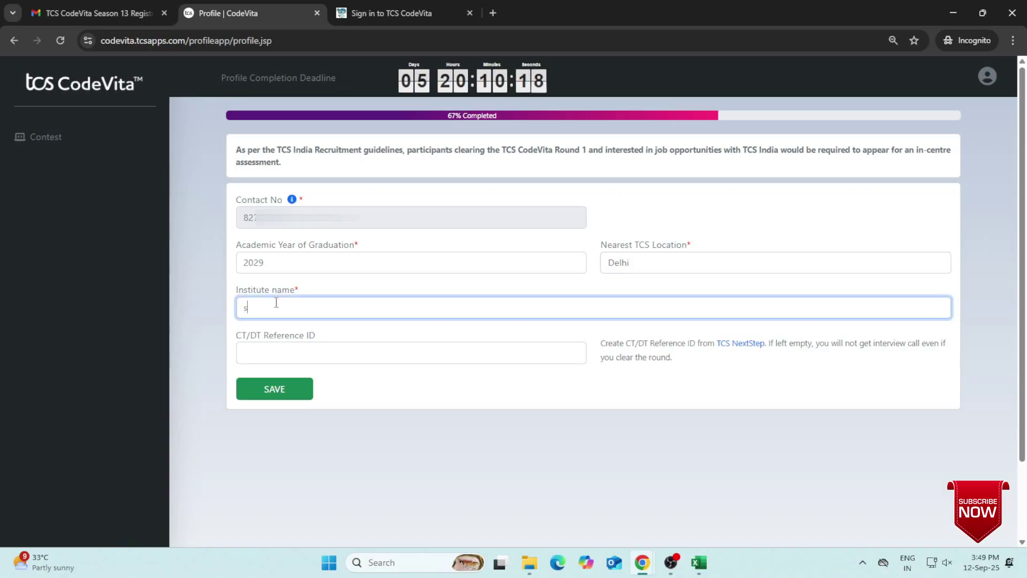
{"action": "type", "text": "harda"}
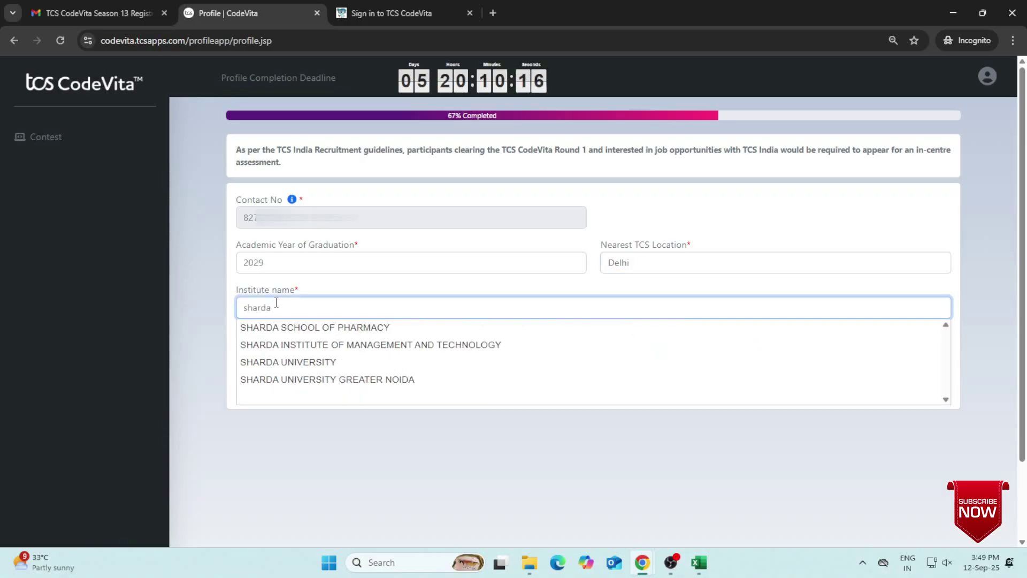
{"action": "left_click", "coordinate": [321, 381]}
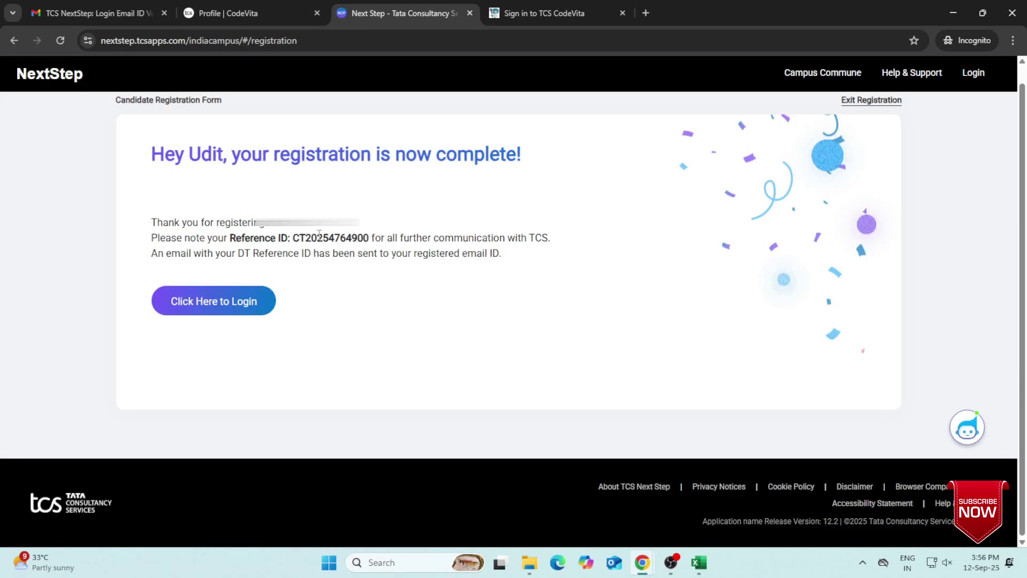
{"action": "left_click_drag", "start_coordinate": [293, 238], "coordinate": [373, 238]}
{"action": "key", "text": "ctrl+c"}
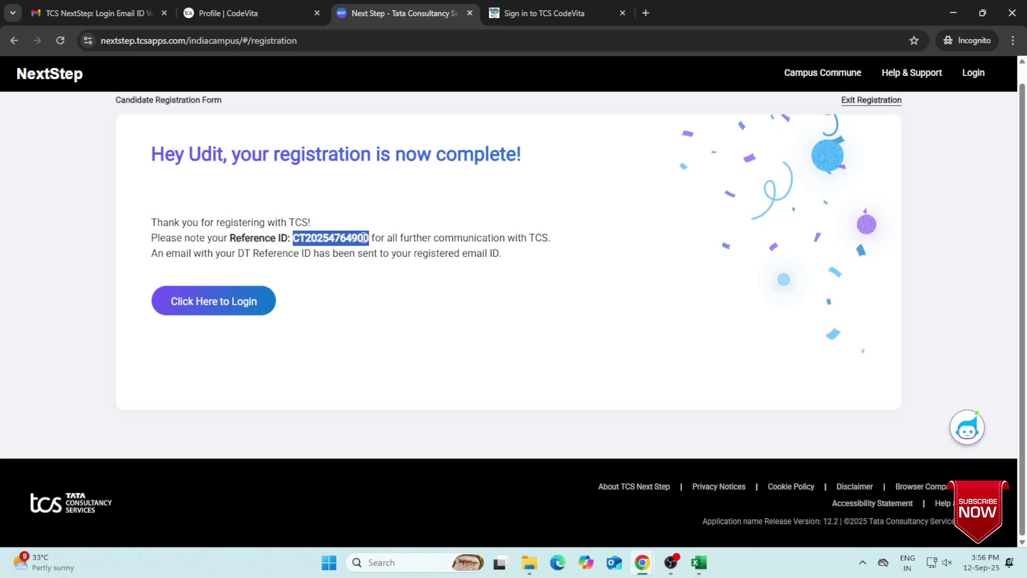
Paste the NextStep reference ID into the CT/DT Reference ID field and save the profile.
{"action": "key", "text": "ctrl+shift+Tab"}
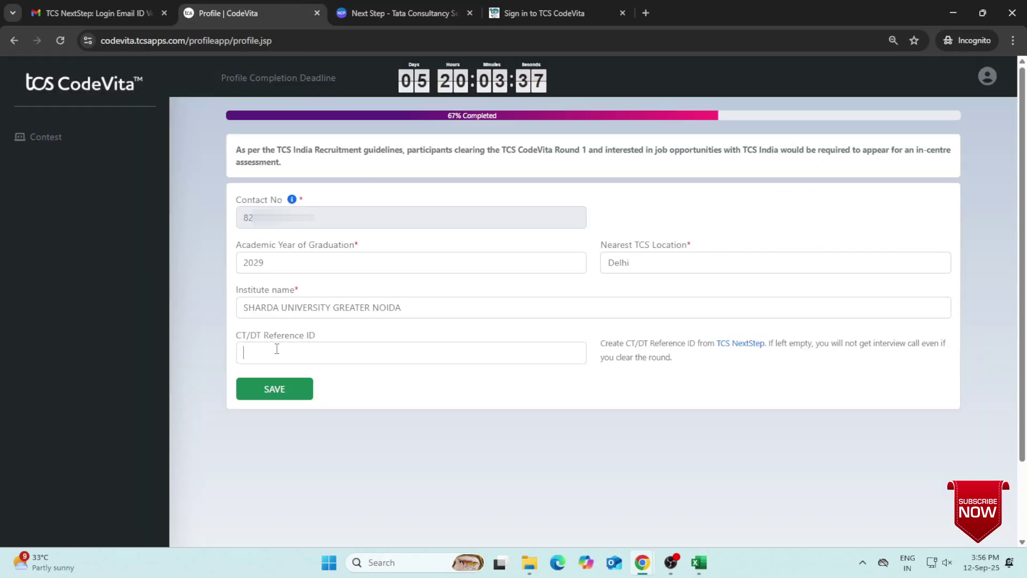
{"action": "key", "text": "ctrl+v"}
{"action": "left_click", "coordinate": [466, 447]}
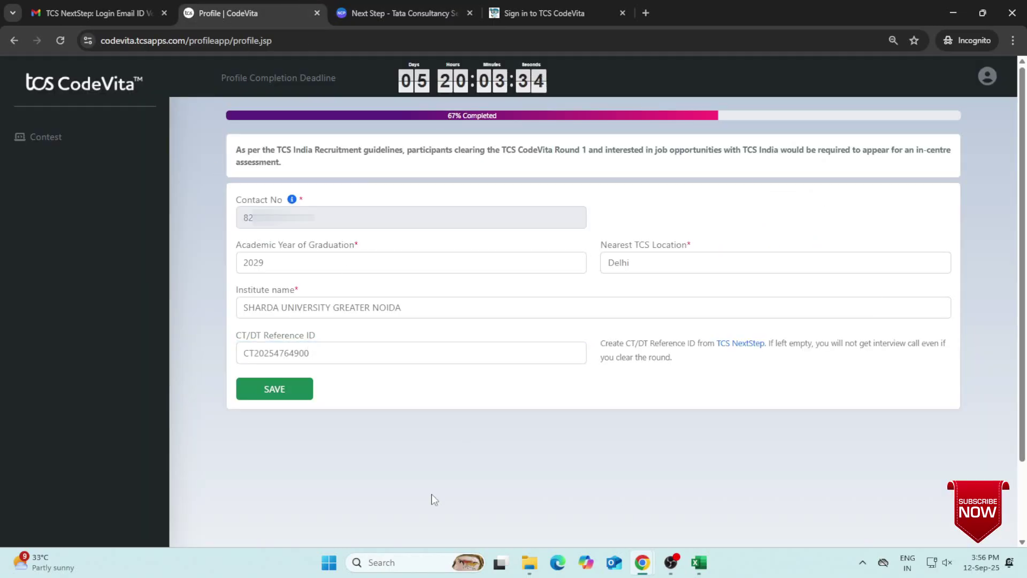
{"action": "left_click", "coordinate": [273, 389]}
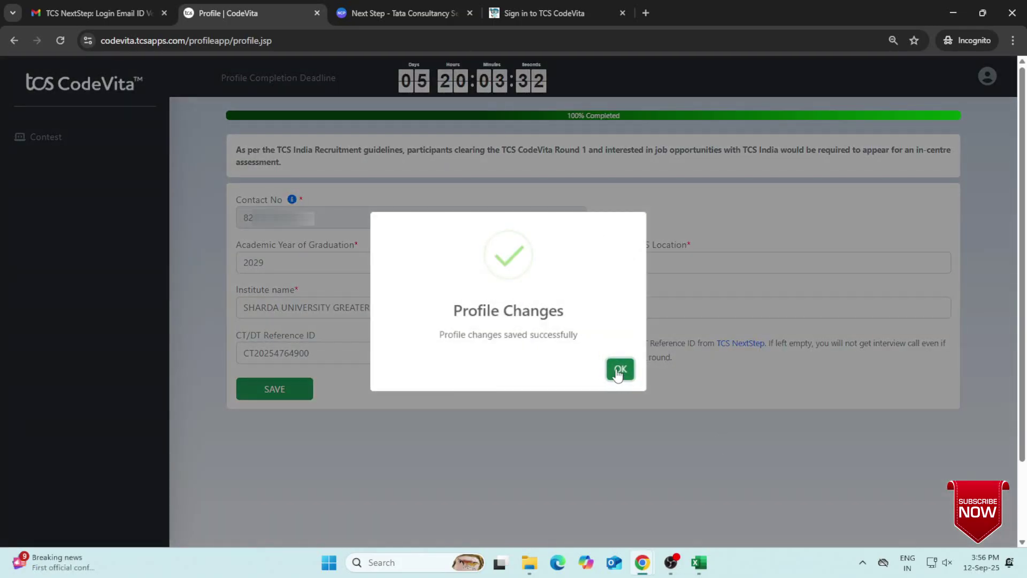
{"action": "left_click", "coordinate": [618, 369]}
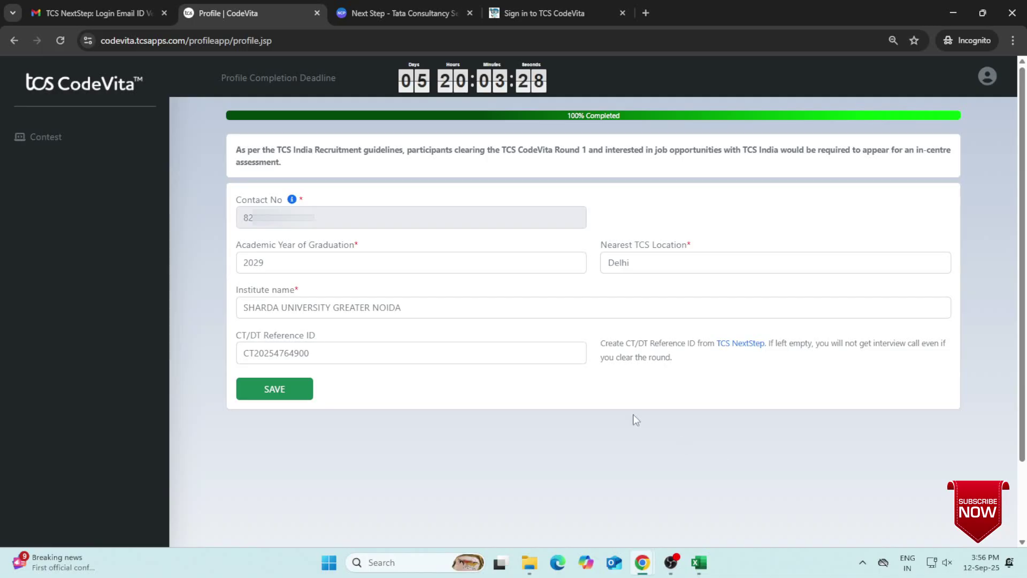
Review the Eligibility Criteria, Compilers and Interpreters, and Zone Information guideline tabs.
{"action": "left_click", "coordinate": [39, 141]}
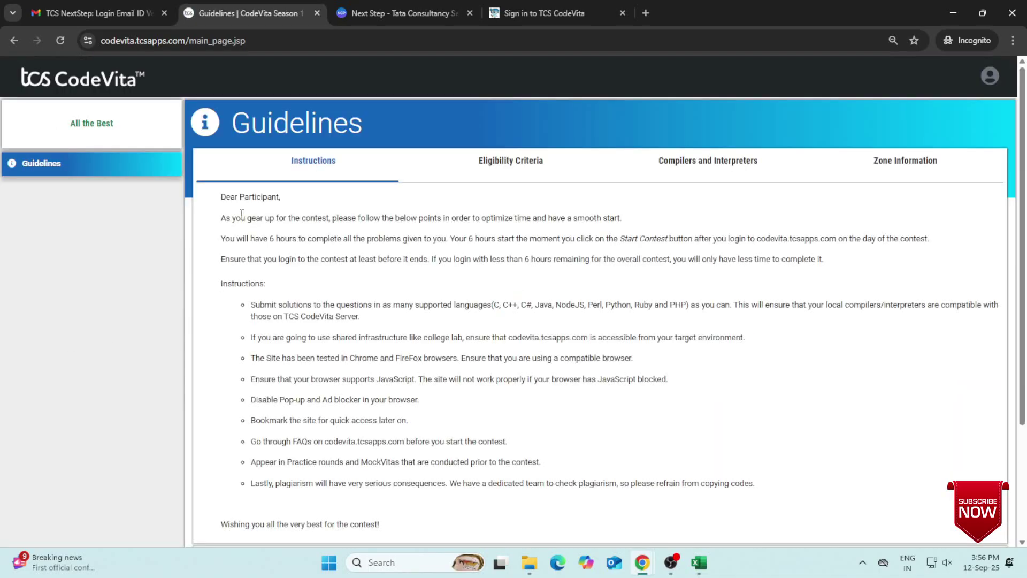
{"action": "scroll", "coordinate": [322, 220], "scroll_direction": "down", "scroll_amount": 3}
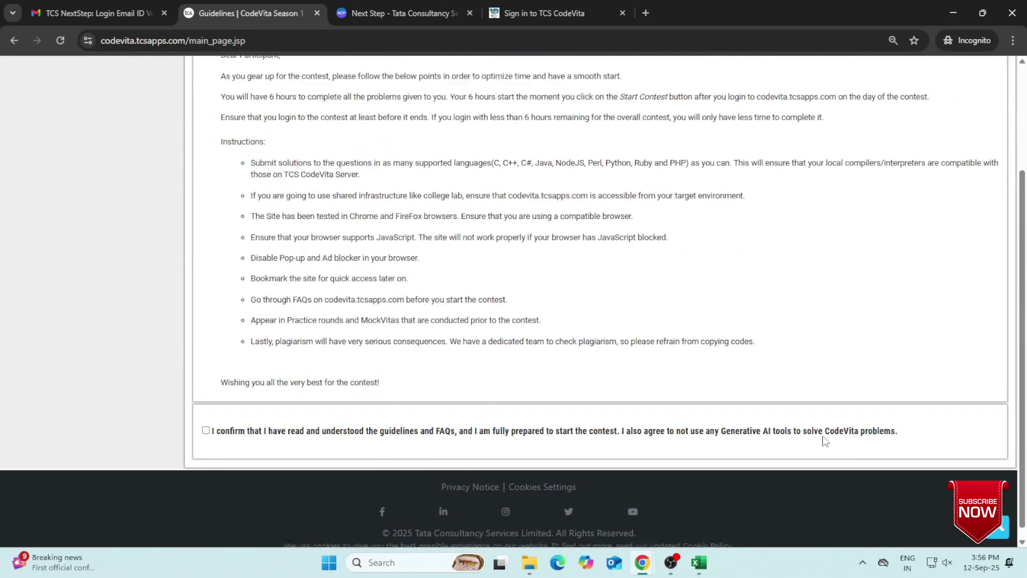
{"action": "scroll", "coordinate": [500, 171], "scroll_direction": "up", "scroll_amount": 3}
{"action": "left_click", "coordinate": [499, 170]}
{"action": "left_click", "coordinate": [674, 168]}
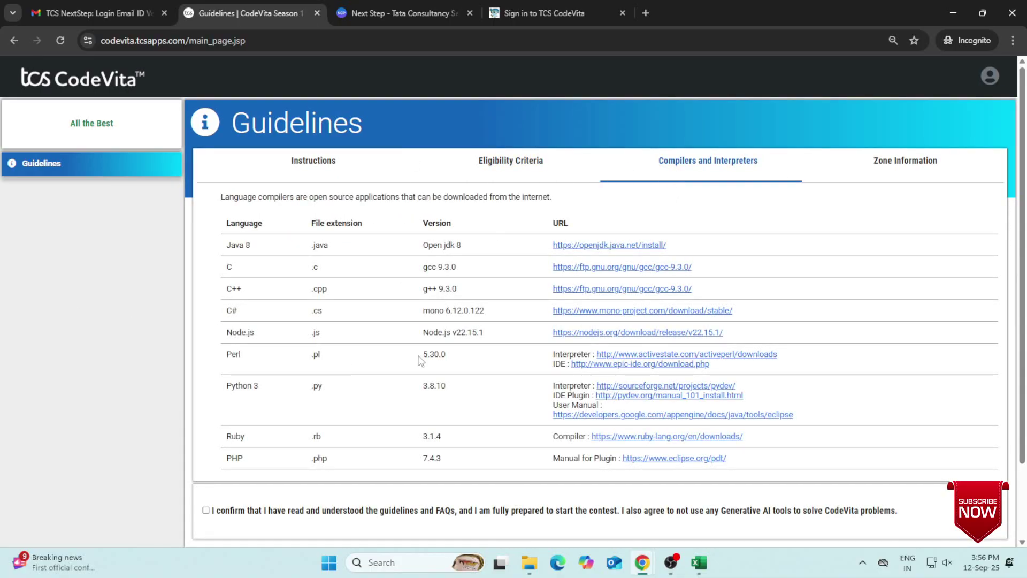
{"action": "left_click", "coordinate": [894, 170]}
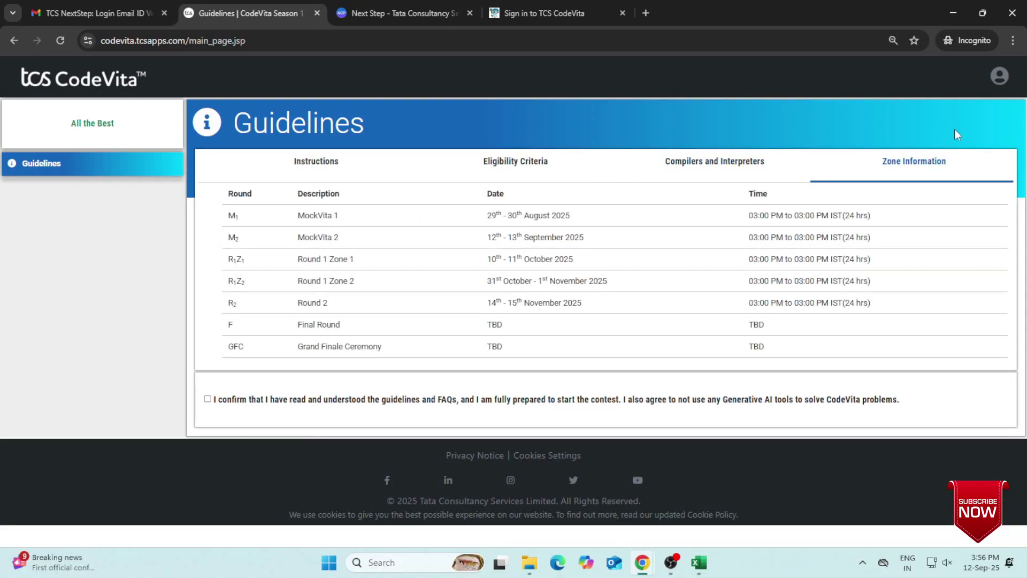
Revisit the profile page from the account menu, then log out of CodeVita.
{"action": "left_click", "coordinate": [998, 76]}
{"action": "left_click", "coordinate": [930, 95]}
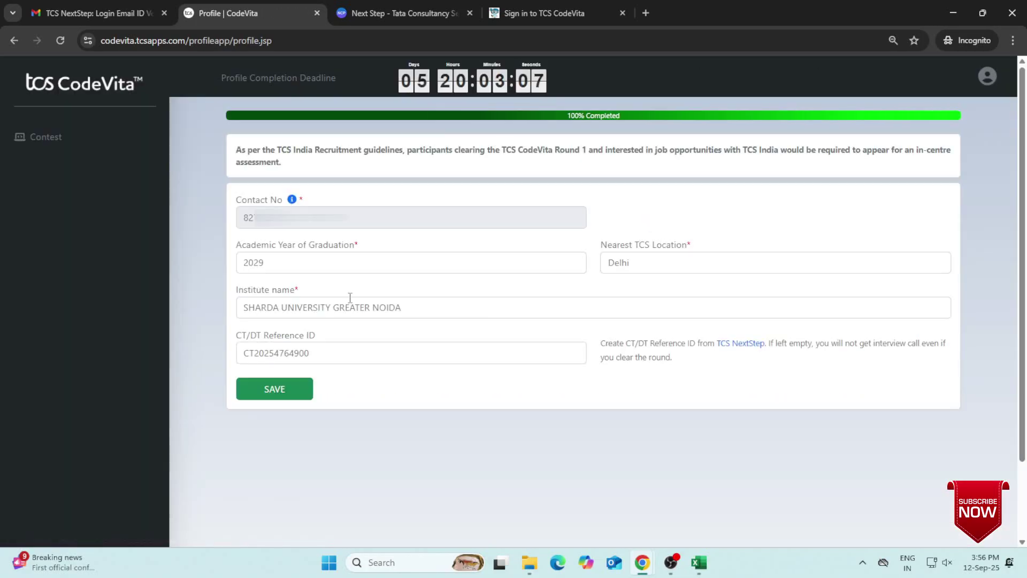
{"action": "left_click", "coordinate": [987, 76]}
{"action": "left_click", "coordinate": [917, 99]}
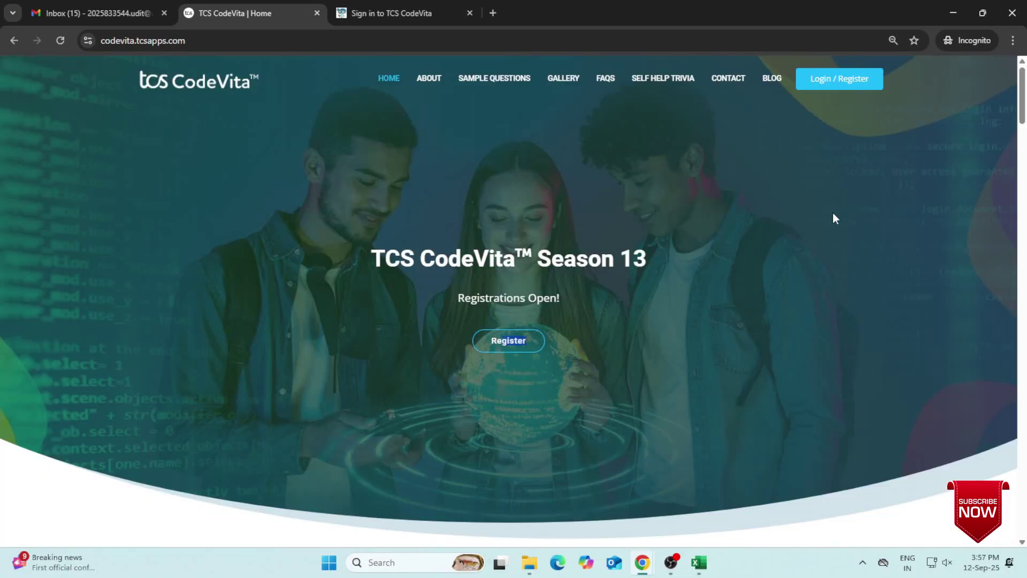
{"action": "left_click", "coordinate": [814, 80]}
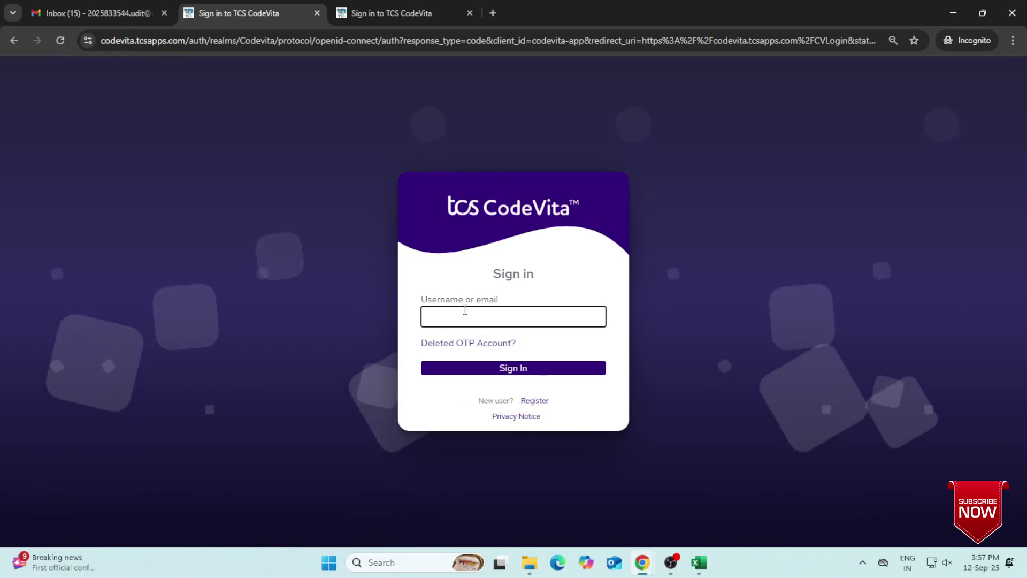
{"action": "key", "text": "ctrl+v"}
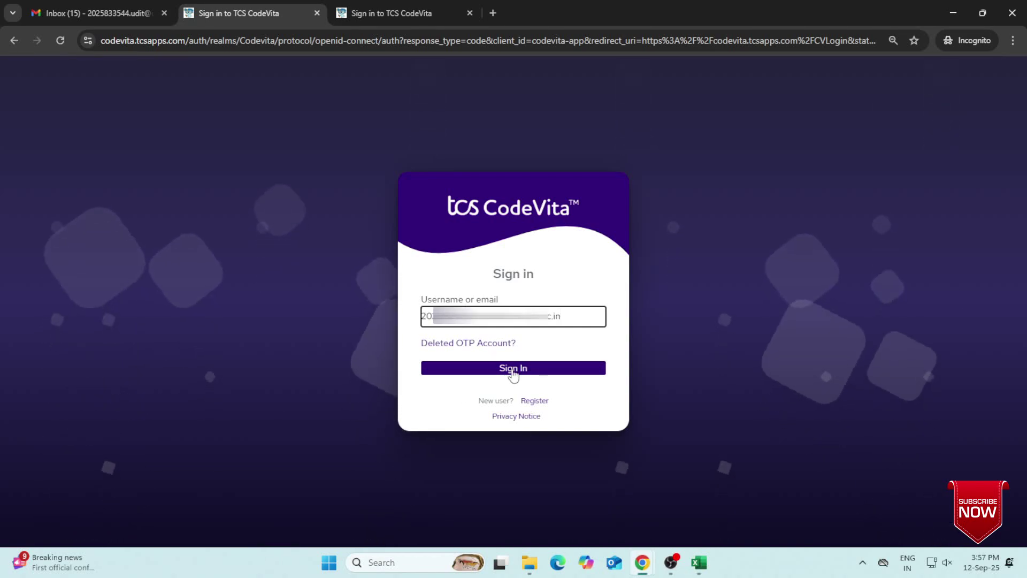
{"action": "left_click", "coordinate": [512, 368]}
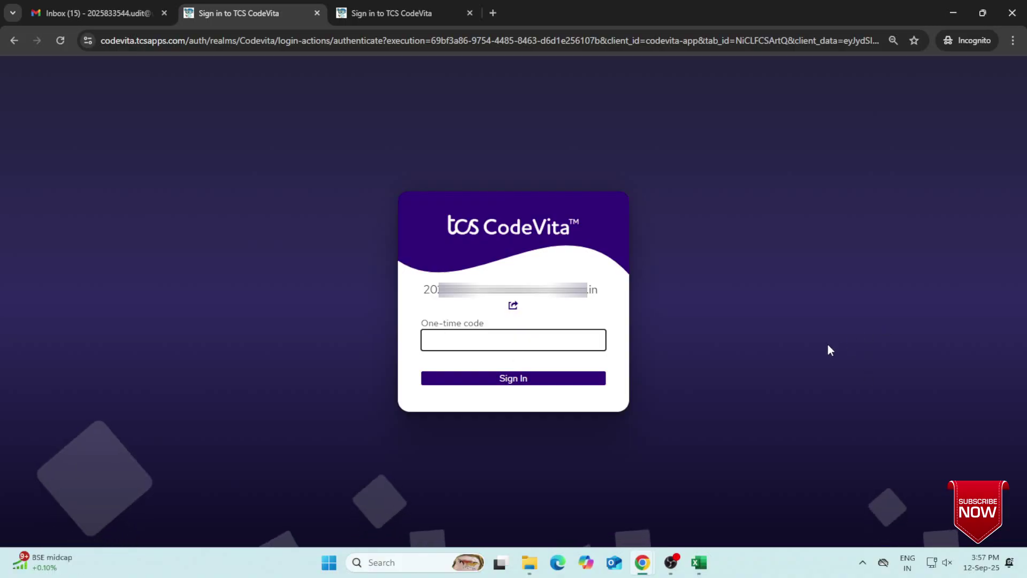
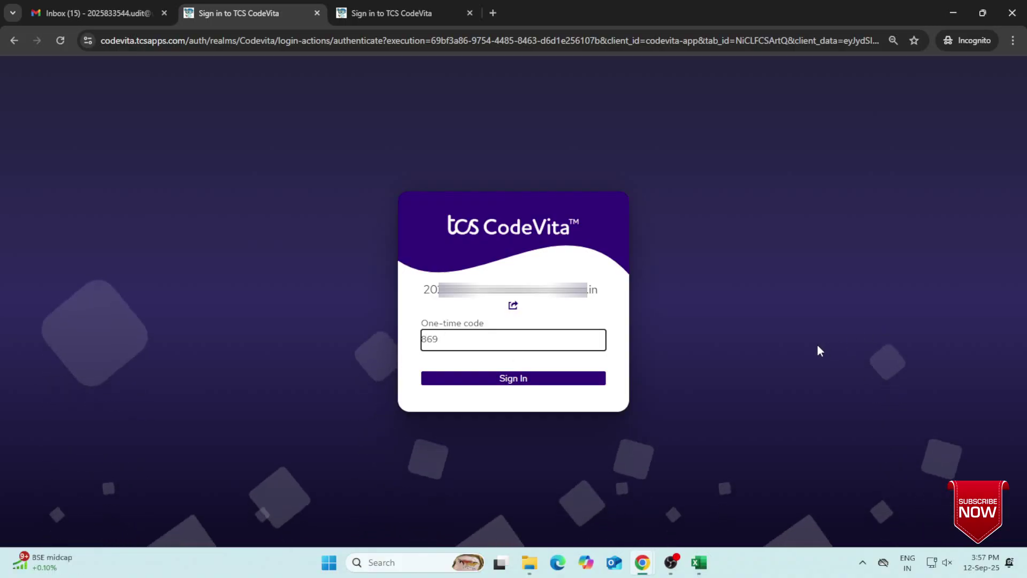
{"action": "left_click", "coordinate": [482, 381]}
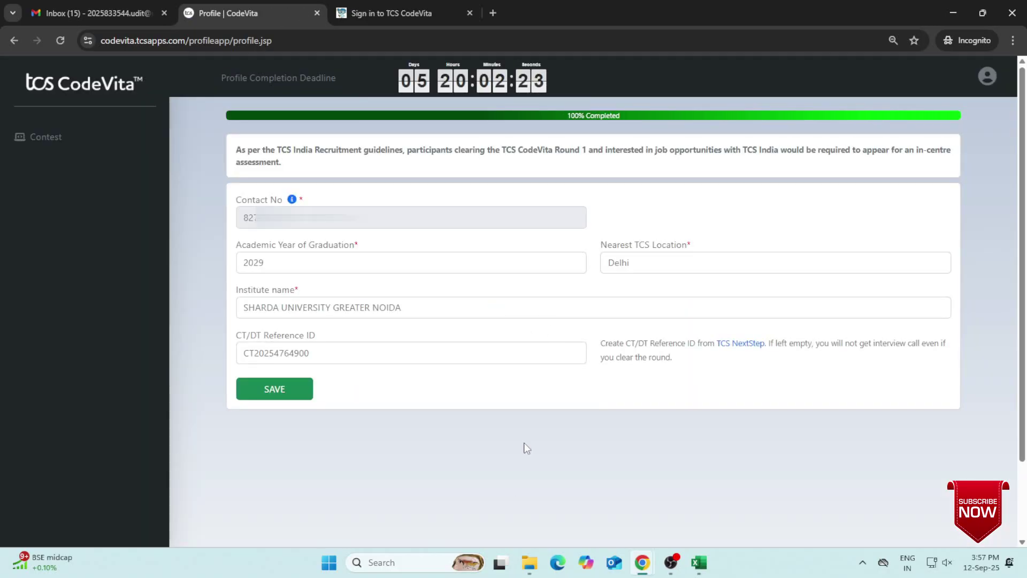
{"action": "left_click", "coordinate": [987, 76]}
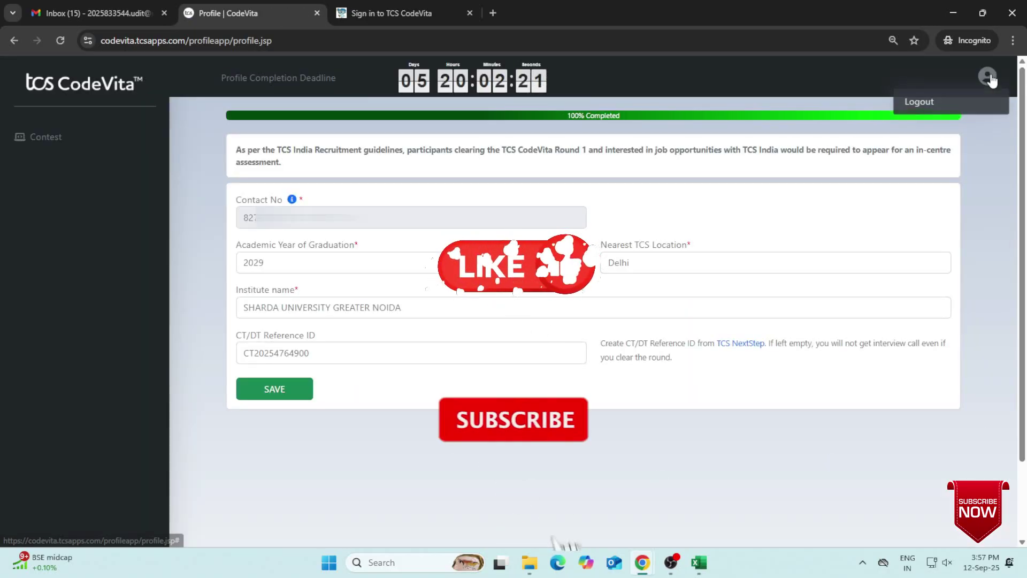
{"action": "left_click", "coordinate": [931, 102]}
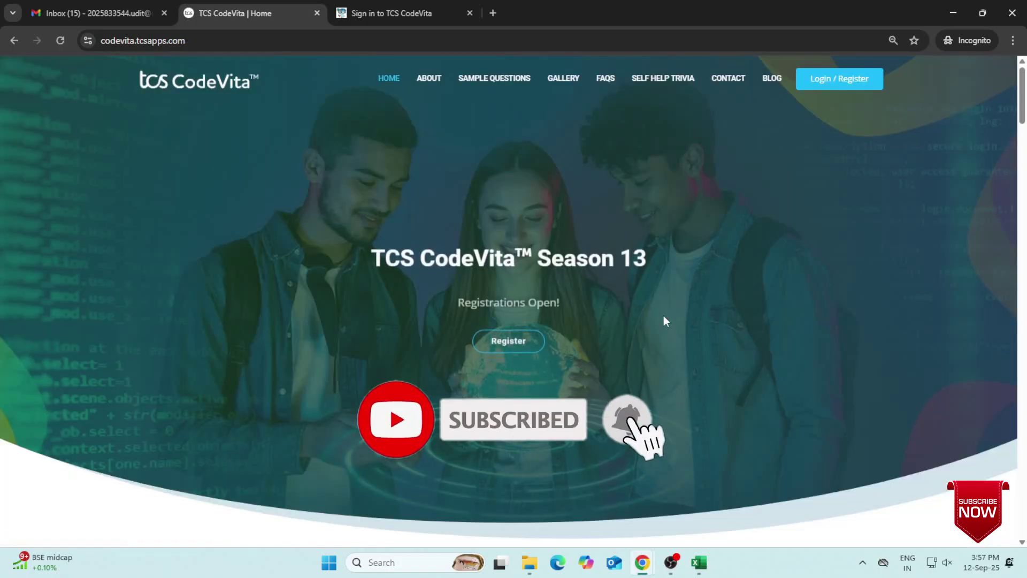